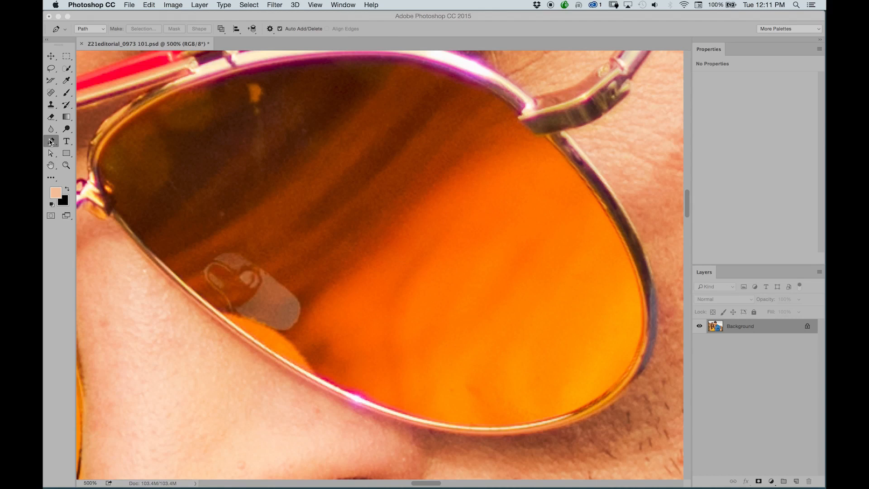
Collapse the toolbar to a single column and restore its two-column layout
left_click(51, 142)
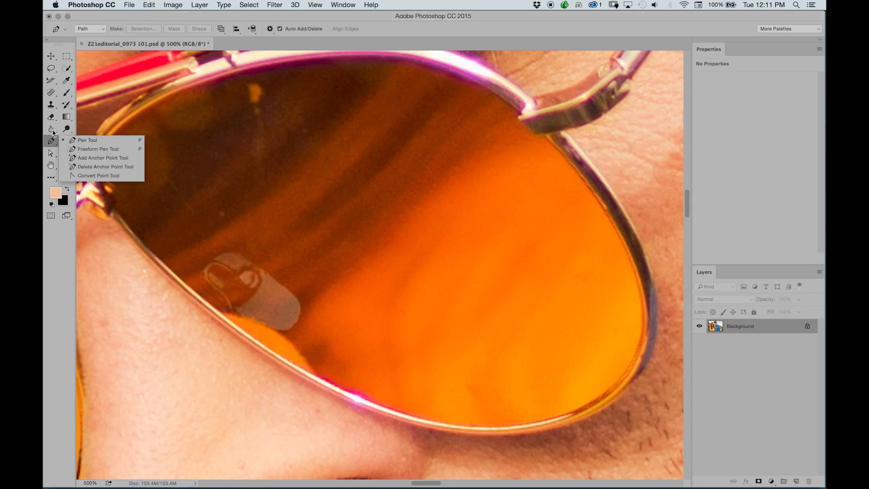
left_click(49, 44)
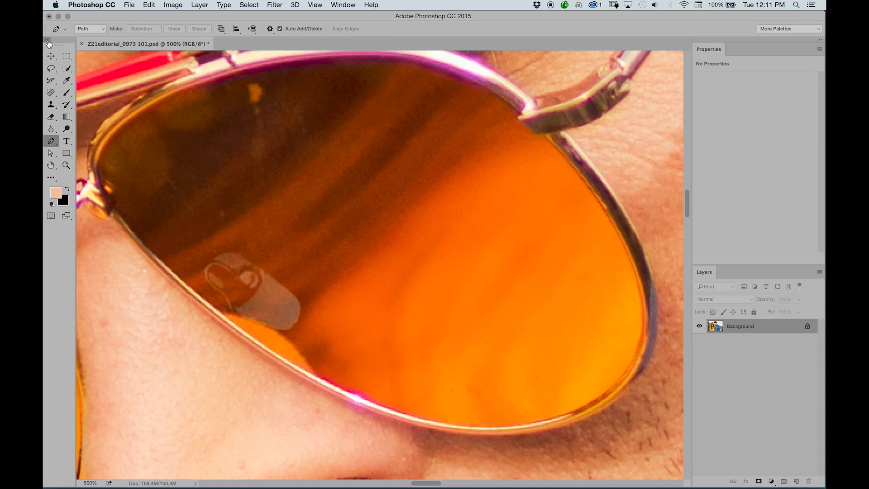
left_click(49, 43)
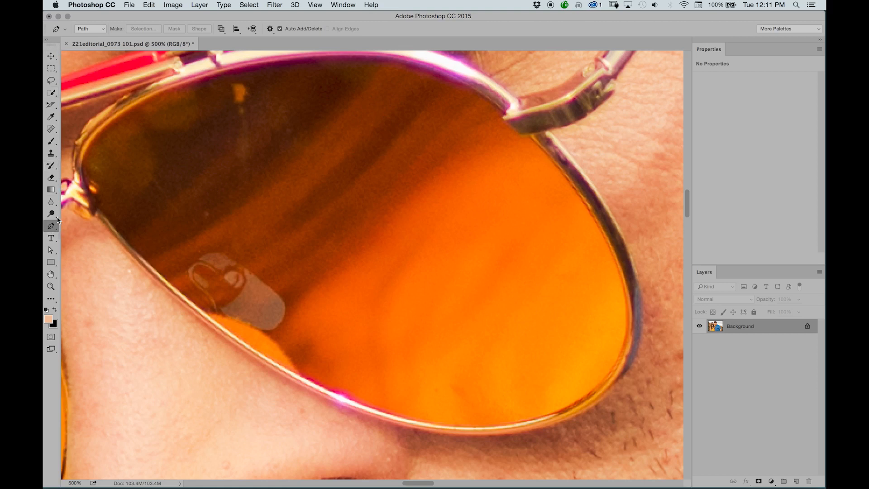
left_click(47, 40)
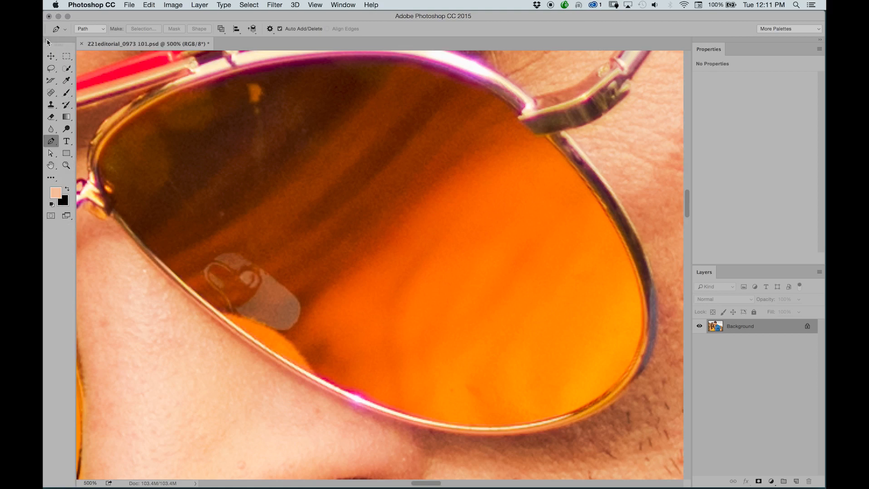
Ready the Pen tool, bring up the document's list of paths, and add a new empty path
left_click(51, 143)
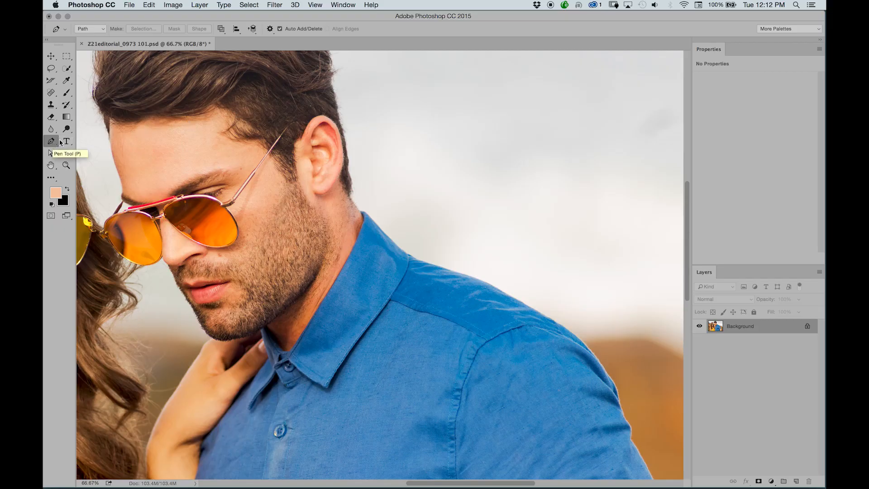
left_click(342, 5)
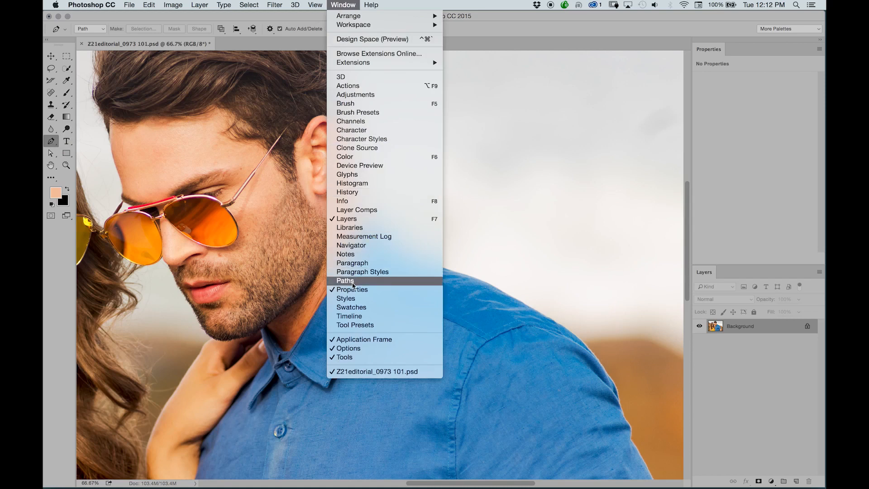
left_click(352, 283)
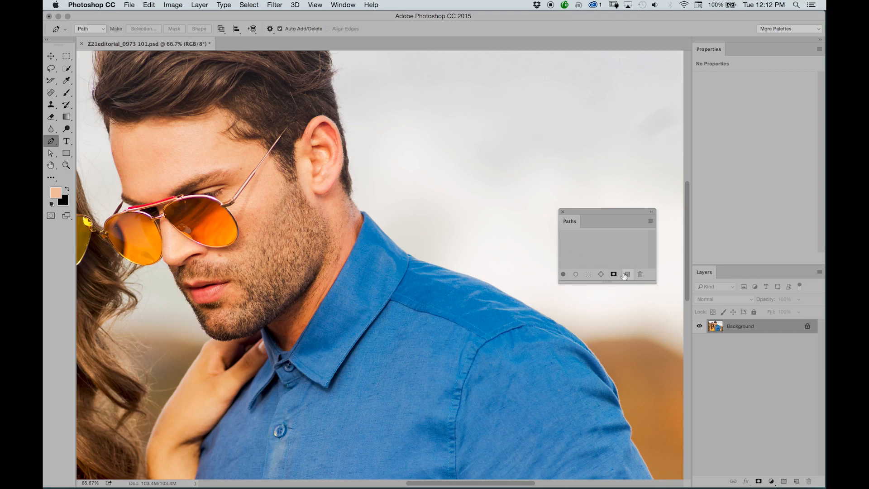
left_click_drag(568, 226, 585, 284)
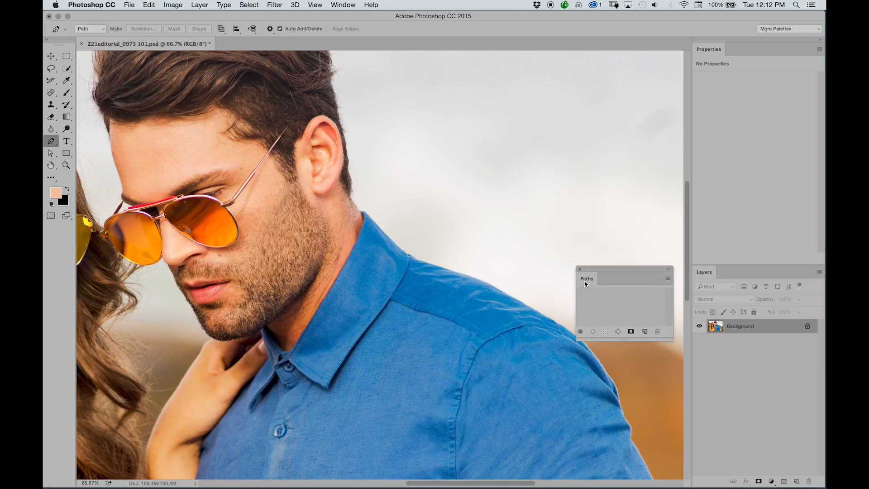
left_click(645, 332)
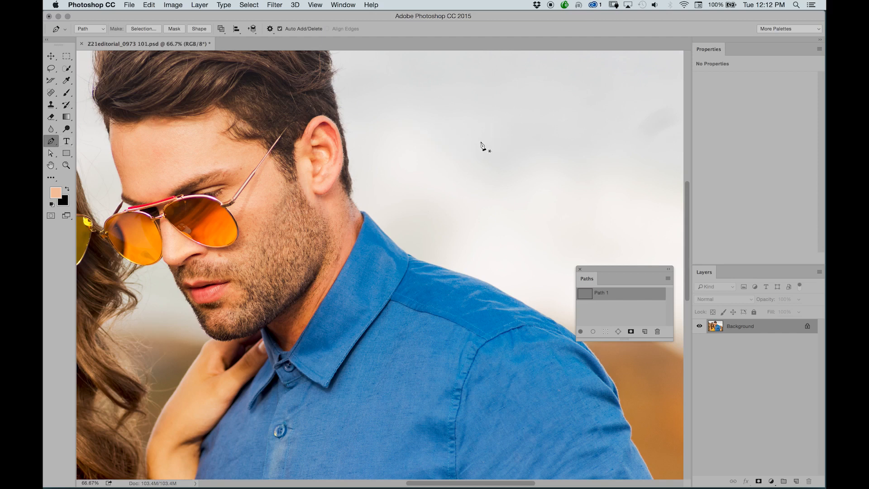
Draw a closed four-cornered path about 981 by 710 px in the sky beside the man's head, with the Rubber Band preview enabled
left_click(428, 132)
left_click_drag(389, 20, 393, 20)
left_click(277, 32)
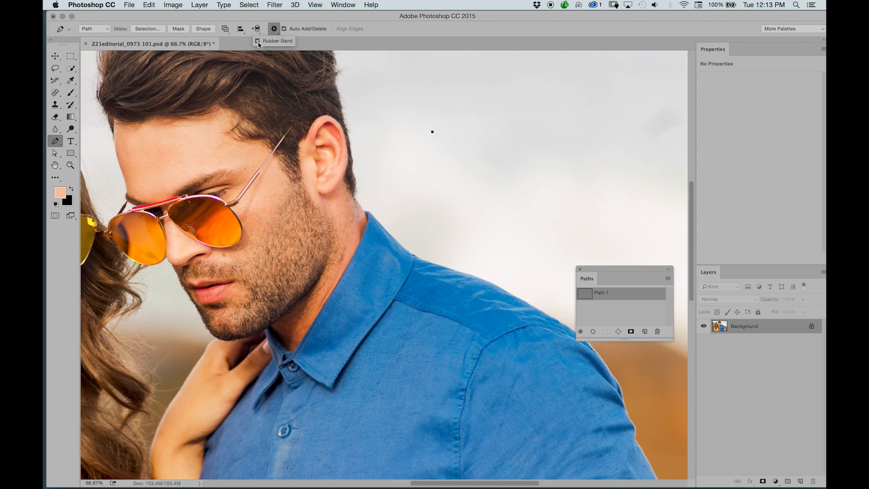
left_click(258, 41)
left_click(544, 20)
left_click(578, 131)
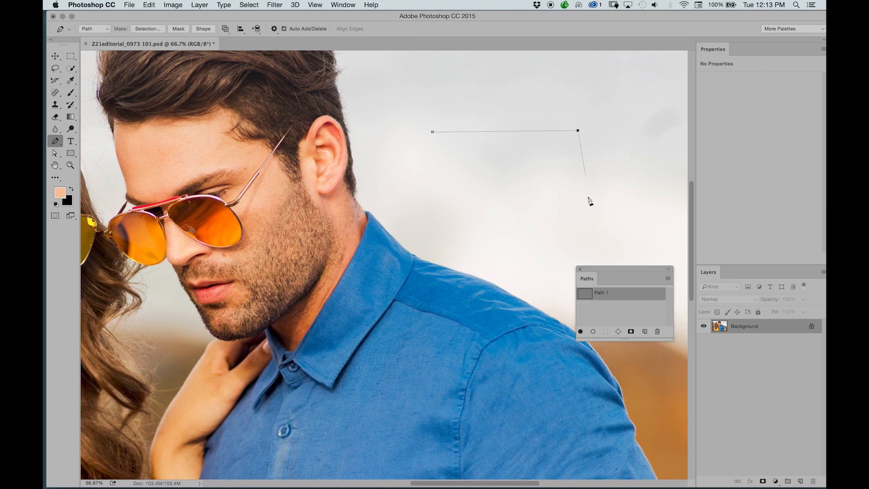
left_click(581, 242)
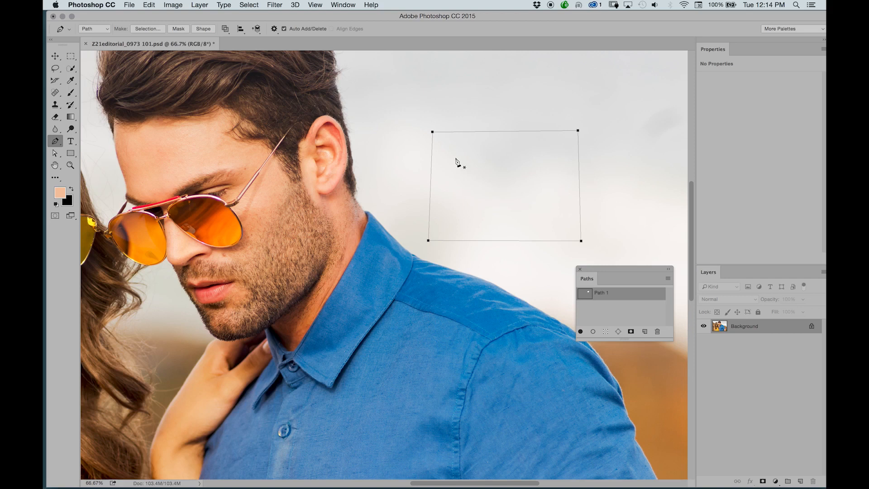
Try the Pen tool's Shape mode and return it to Path mode
left_click(93, 30)
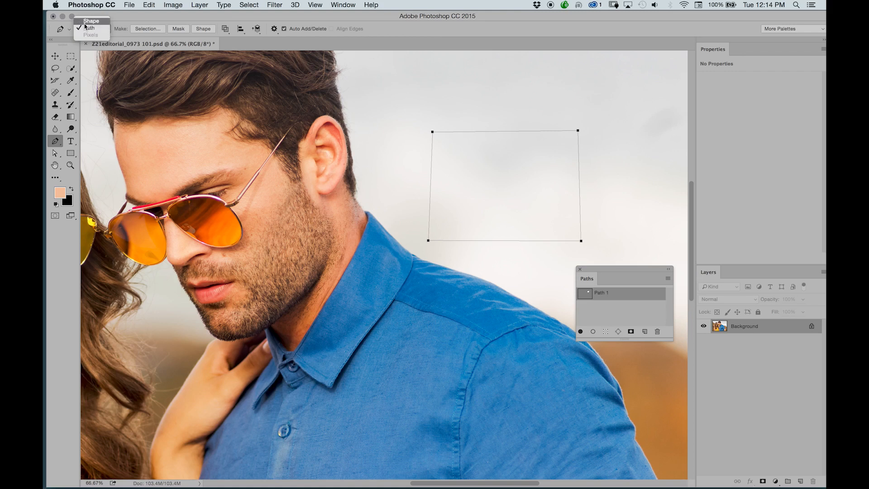
left_click(85, 21)
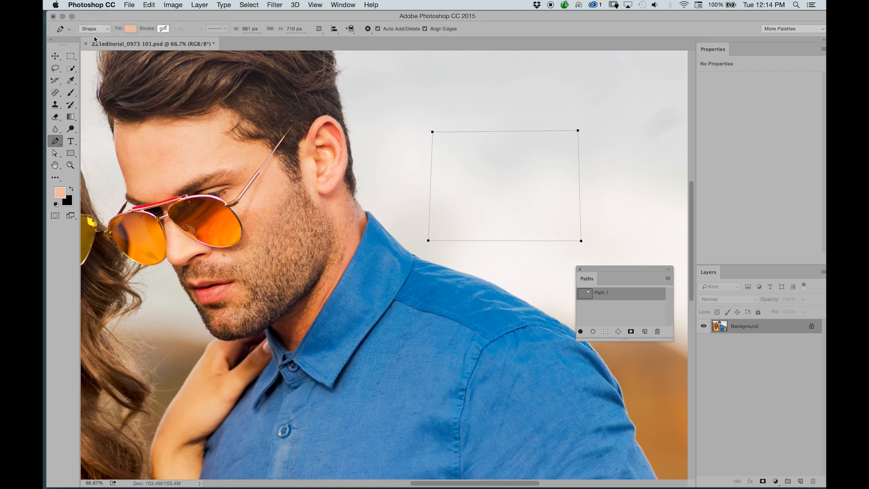
left_click(93, 29)
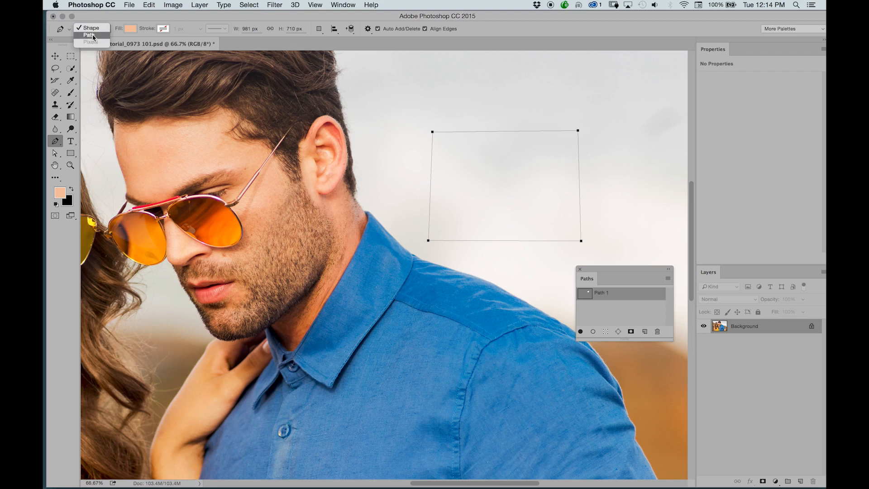
left_click(90, 37)
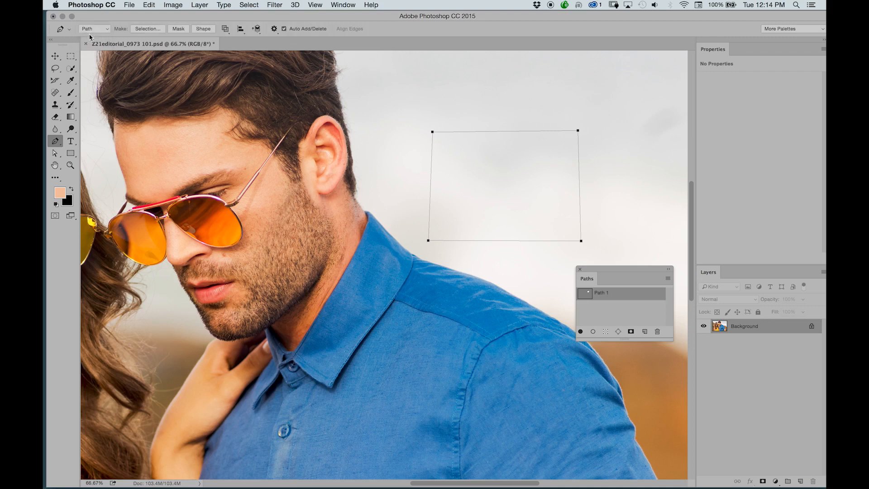
left_click(274, 29)
left_click(503, 27)
Convert the four-cornered path into a new anti-aliased selection with a feather radius of 0 pixels
right_click(613, 294)
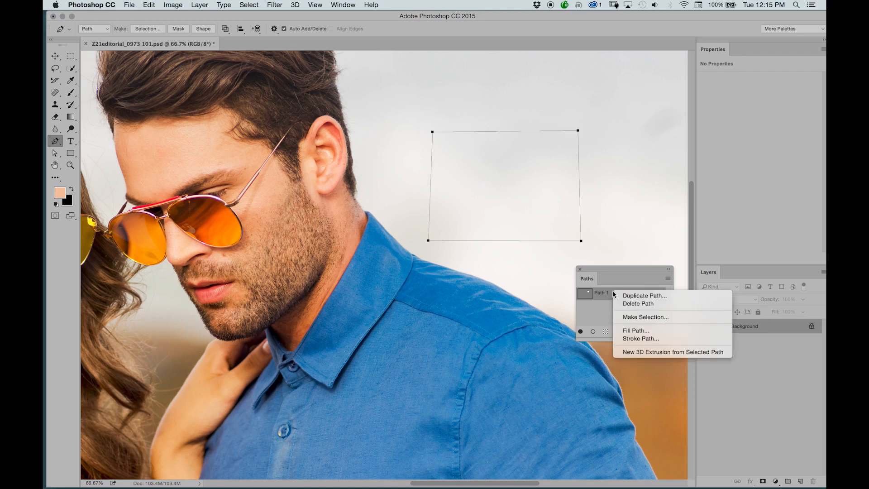
left_click(584, 297)
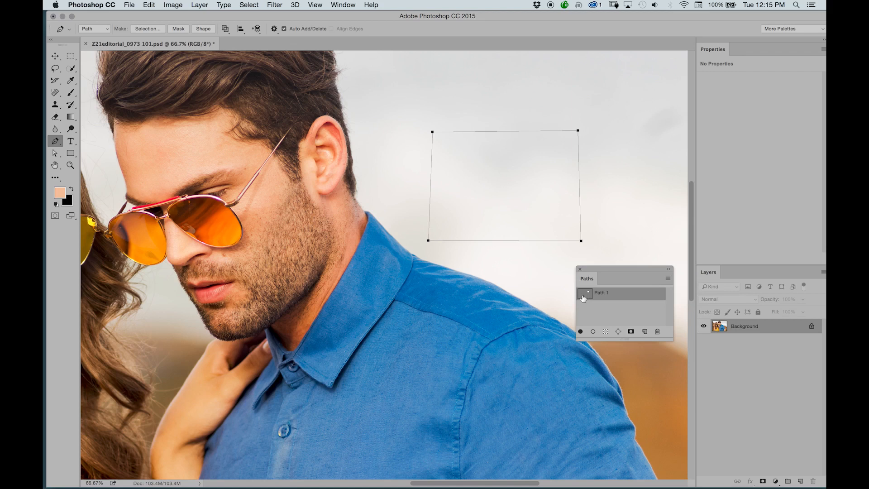
right_click(637, 298)
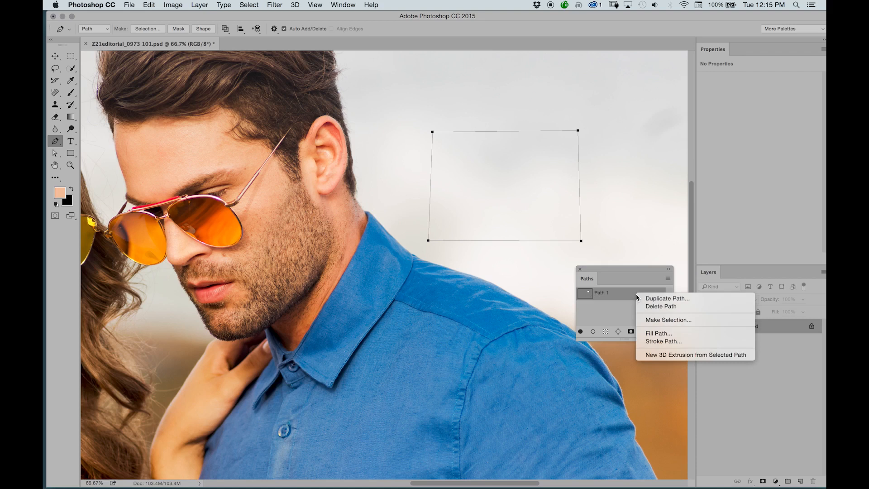
left_click(650, 320)
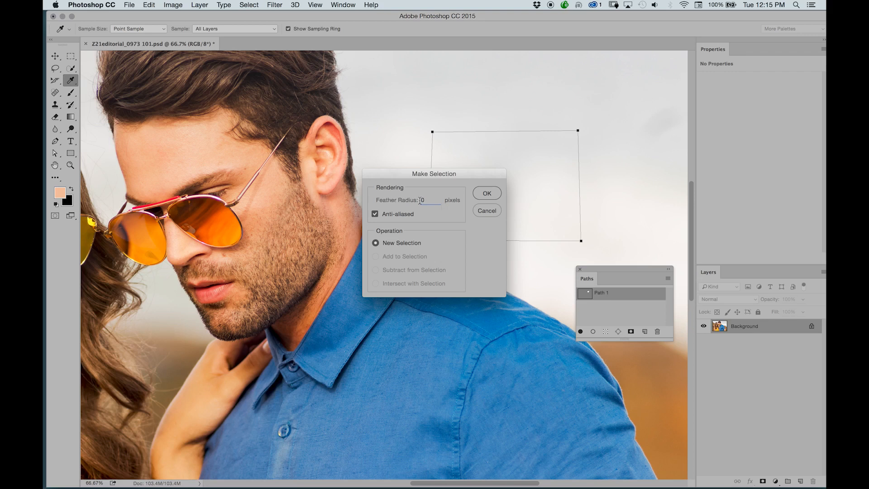
left_click(487, 193)
key("p")
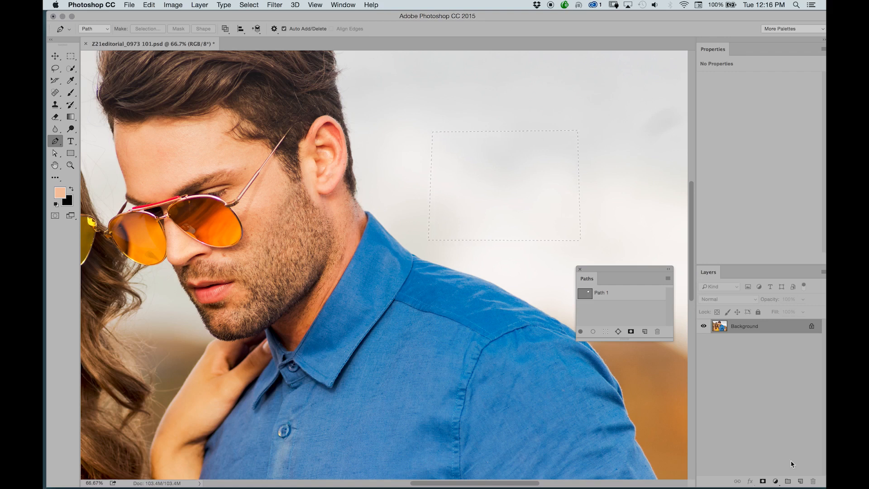
Add a new layer and paint the whole selection peach with the Brush tool enlarged to 600 at 61% flow
left_click(800, 481)
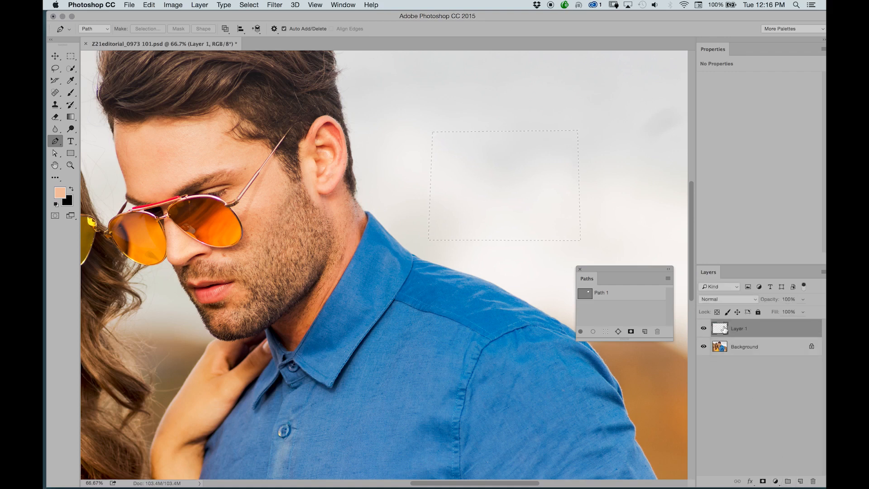
key("b")
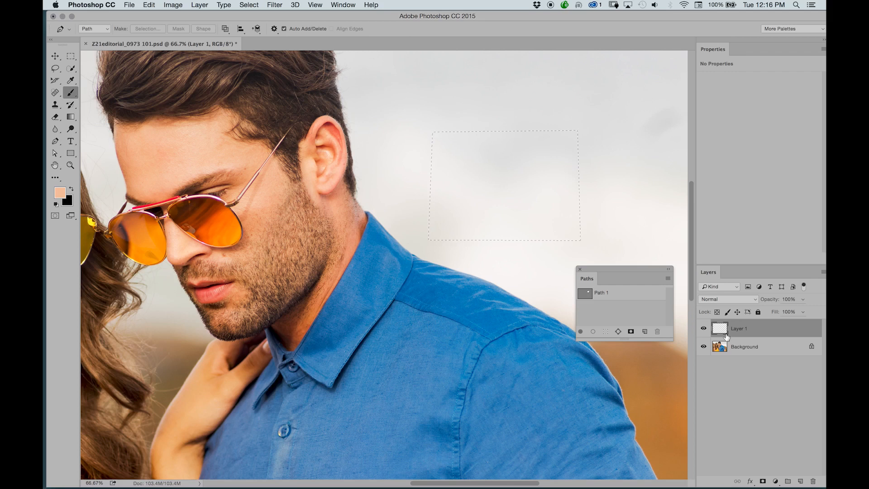
key("bracketright")
key("bracketright")
key("bracketright")
key("bracketright")
key("bracketright")
key("bracketright")
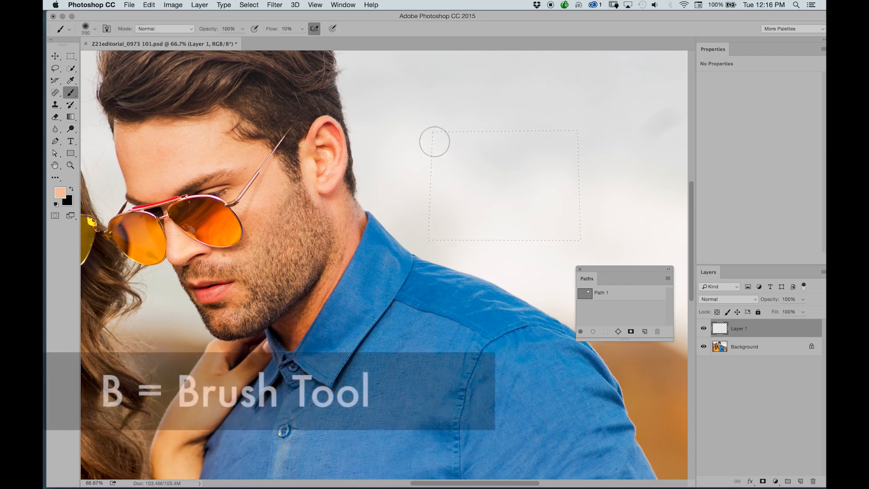
mouse_move(274, 30)
left_mouse_down()
mouse_move(408, 173)
mouse_move(419, 208)
mouse_move(444, 204)
mouse_move(464, 226)
mouse_move(555, 203)
mouse_move(593, 219)
left_mouse_up()
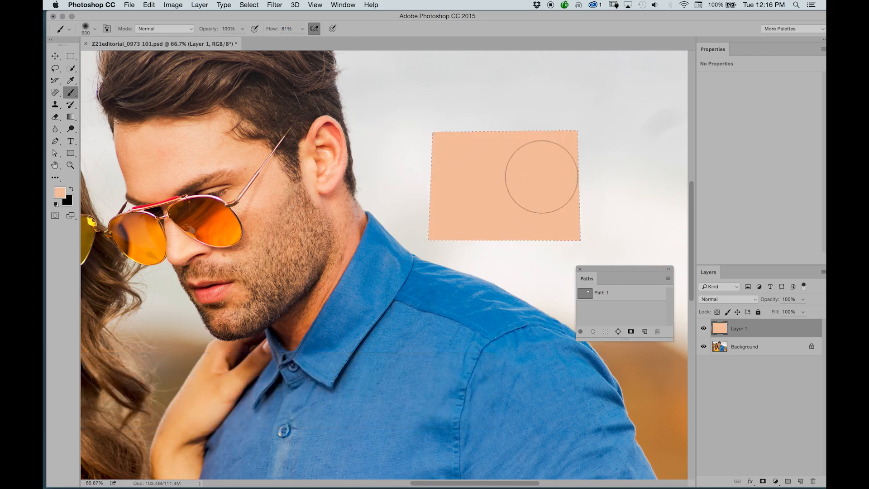
Deselect the painted area and delete the layer holding the peach fill
key("super+d")
left_click(249, 5)
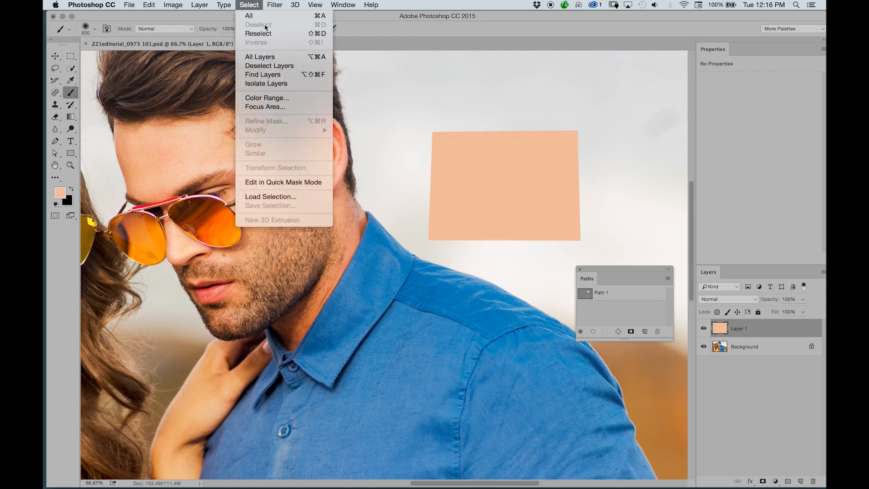
left_click(557, 23)
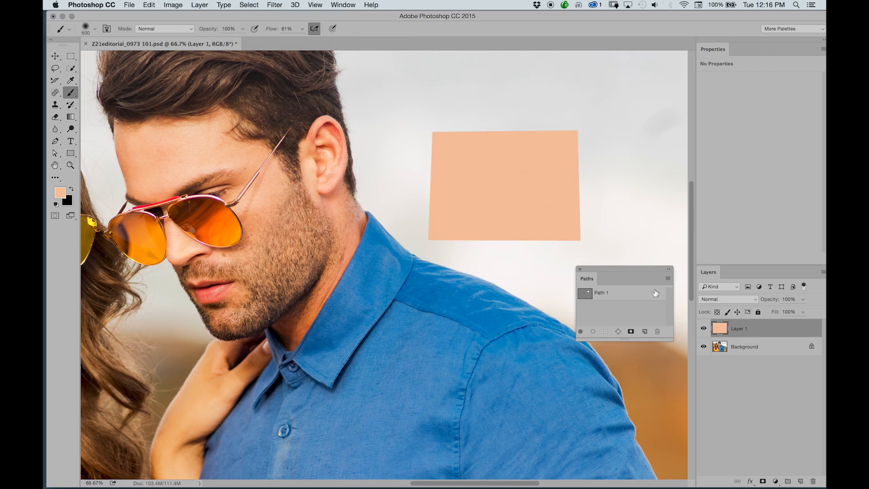
left_click(704, 327)
left_click(703, 327)
left_click_drag(774, 302, 815, 297)
key("Delete")
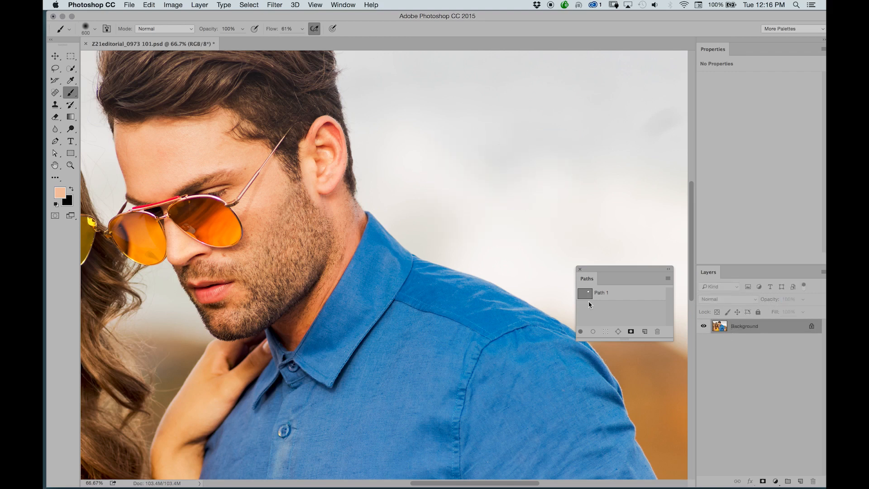
Reselect the saved path and convert it into a new anti-aliased selection with a feather radius of 0 pixels
left_click(589, 297)
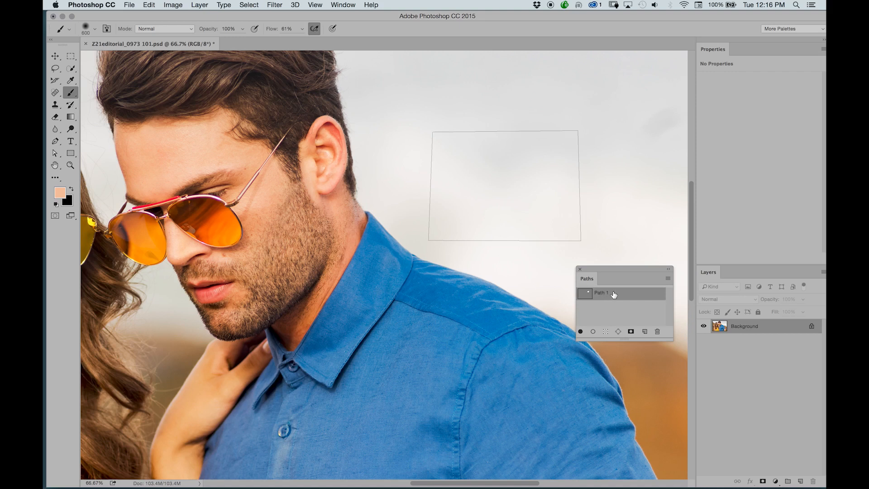
right_click(614, 294)
left_click(600, 294)
right_click(625, 295)
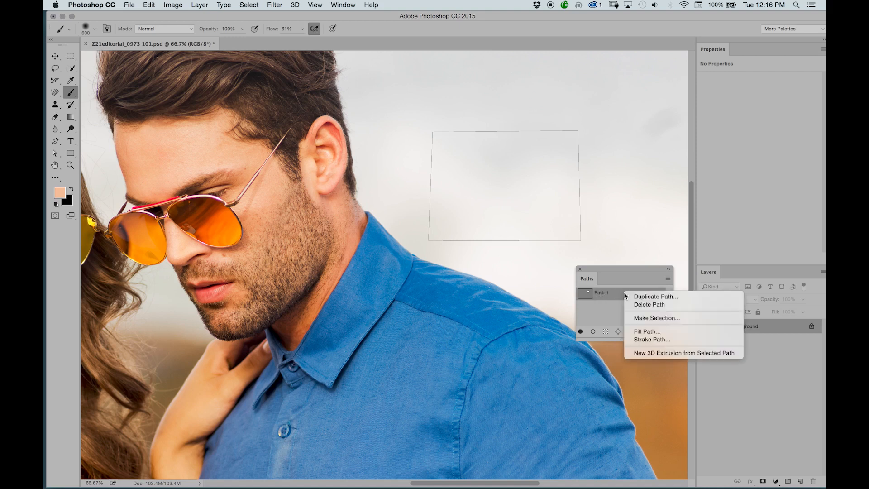
left_click(642, 318)
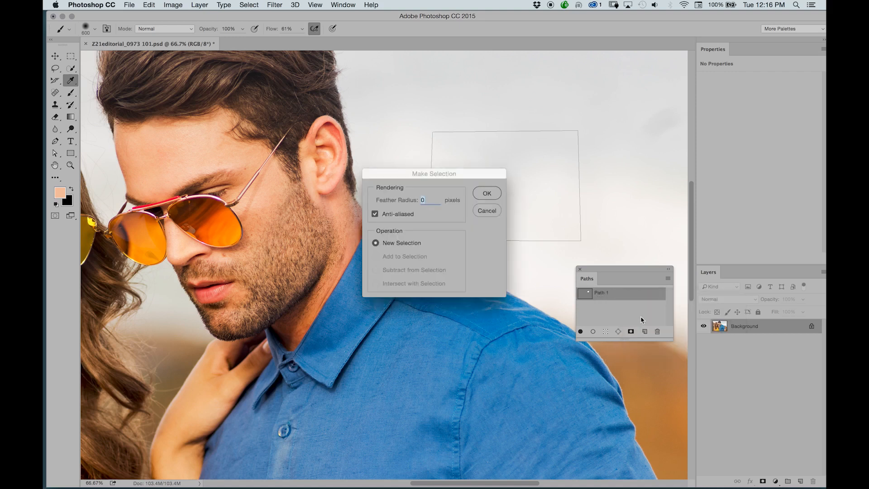
left_click(486, 194)
key("b")
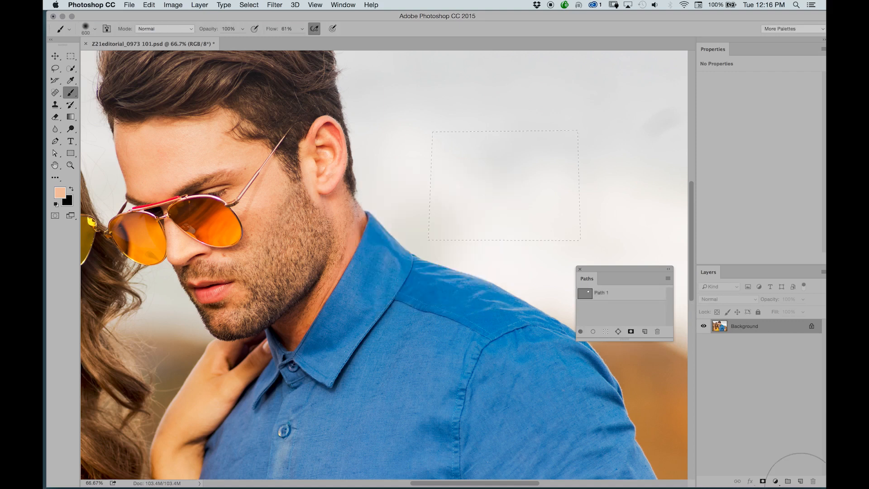
Add a Curves adjustment layer masked by the selection, inspect its mask on its own, and return to the curve settings
left_click(775, 481)
left_click(777, 348)
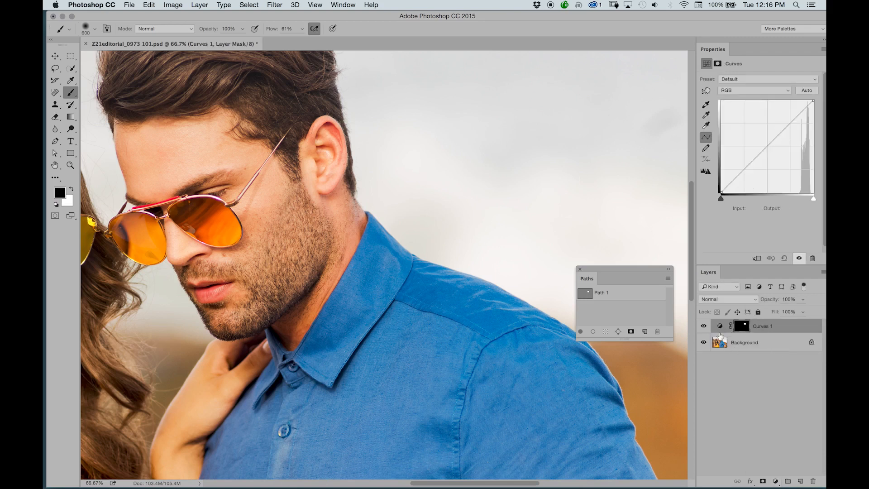
left_click(744, 328, "alt")
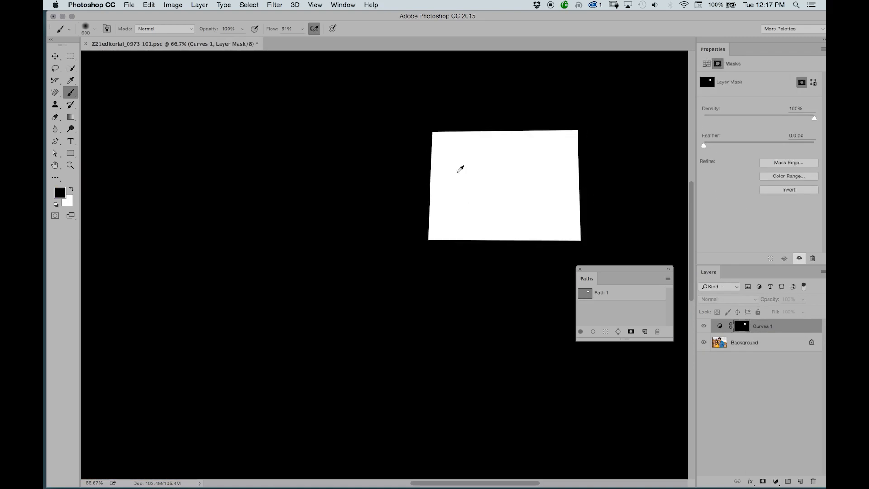
left_click(720, 325)
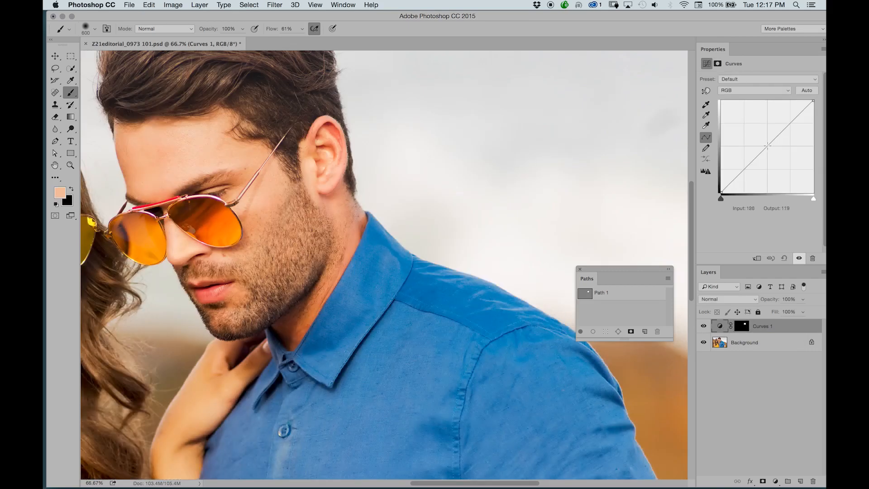
Pull the curve's midpoint down to darken the masked rectangle, and delete that Curves adjustment layer
left_click_drag(767, 146, 763, 172)
key("d")
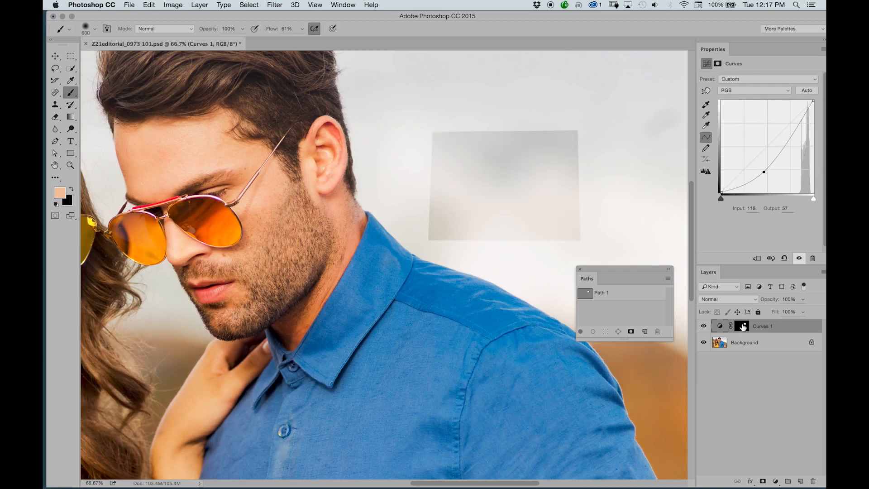
left_click(742, 325)
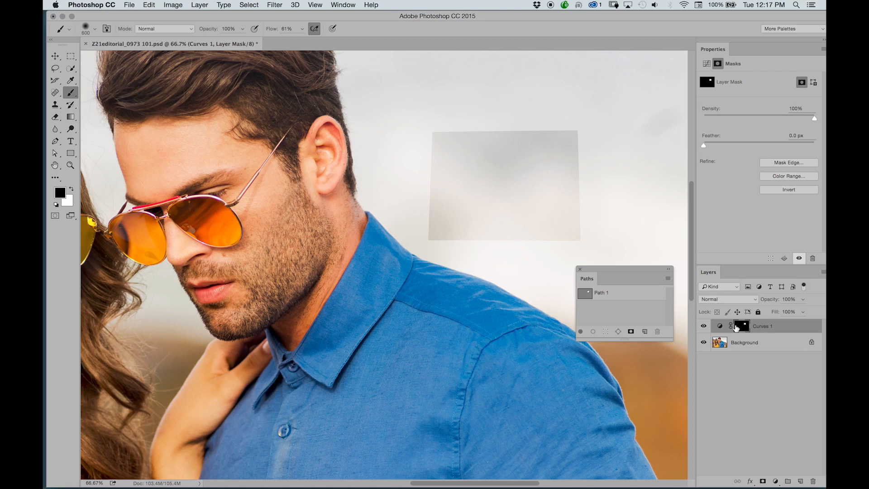
key("Delete")
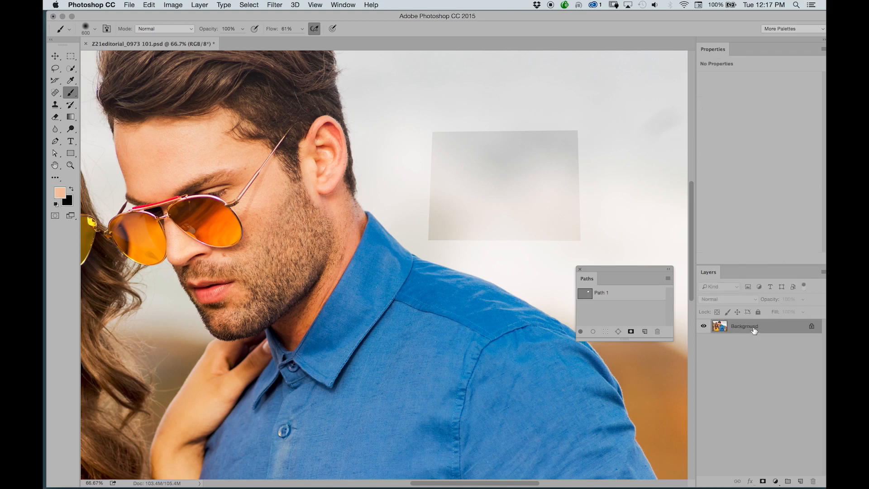
Add a new Curves adjustment layer and raise its midpoint to input 127, output 174
left_click(776, 482)
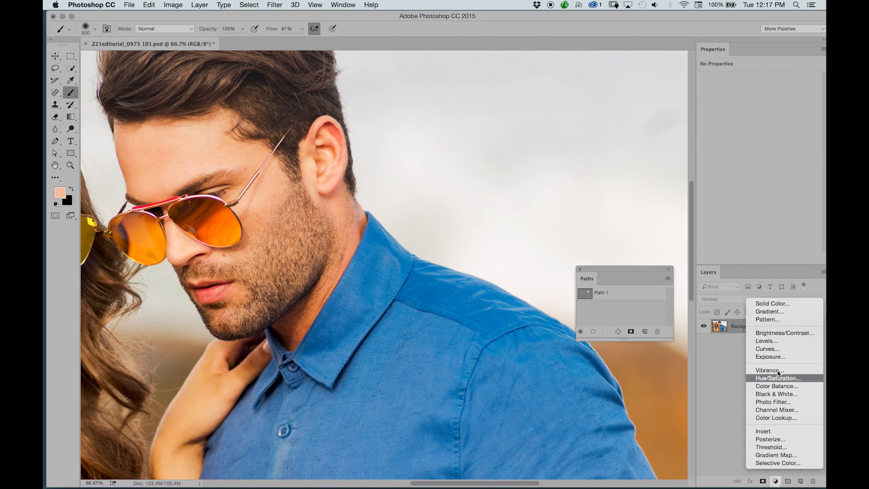
left_click(765, 351)
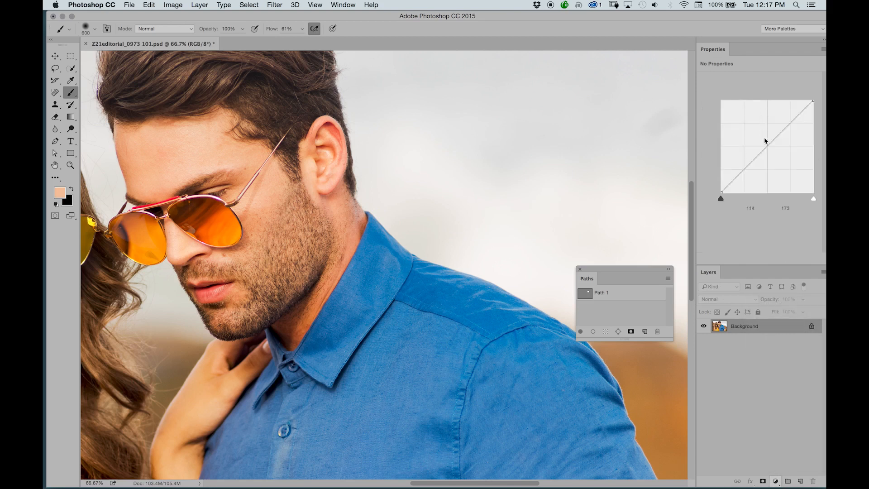
left_click_drag(766, 147, 766, 130)
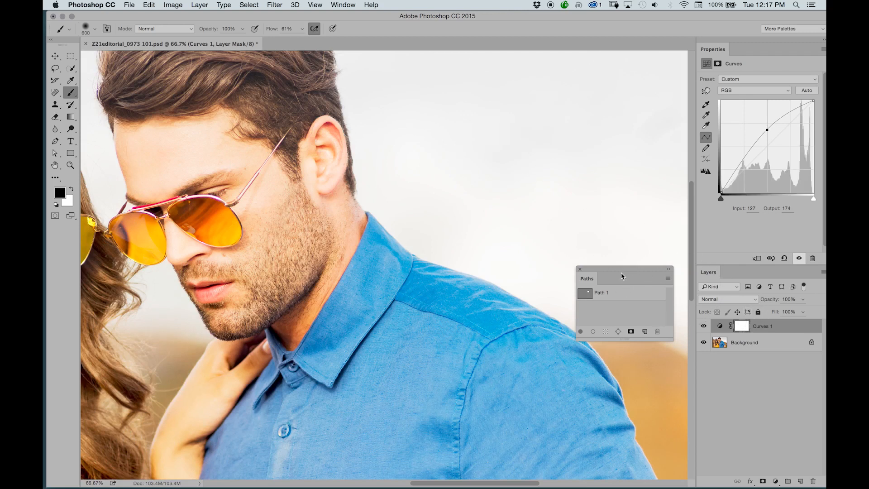
Fill Path 1 with black on the Curves layer mask at 100% opacity, anti-aliased with a feather radius of 0 pixels
left_click_drag(623, 272, 403, 261)
left_click(383, 283)
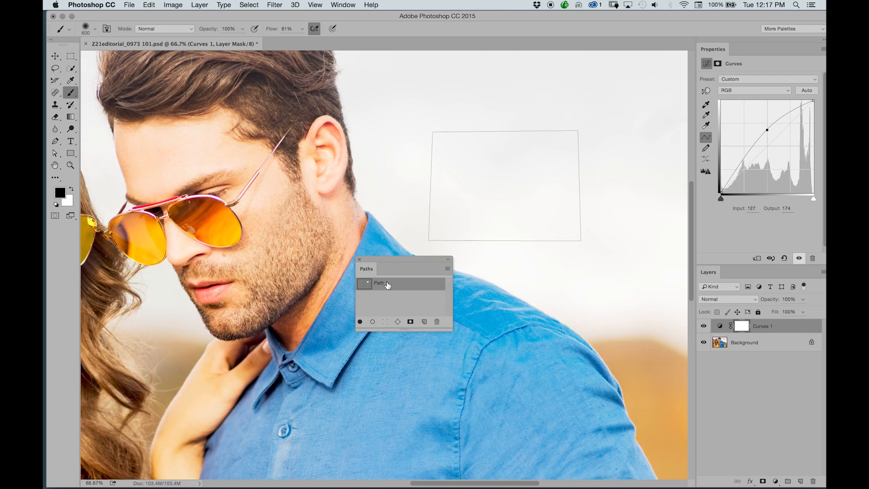
right_click(395, 285)
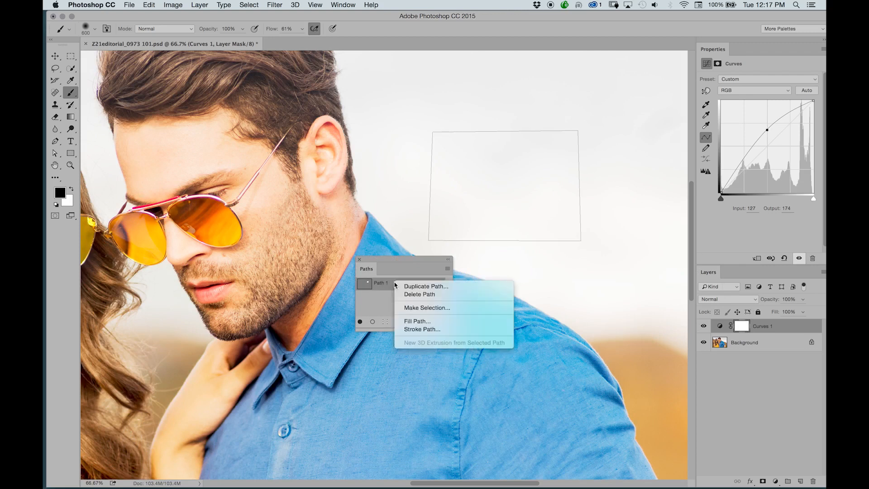
left_click(410, 322)
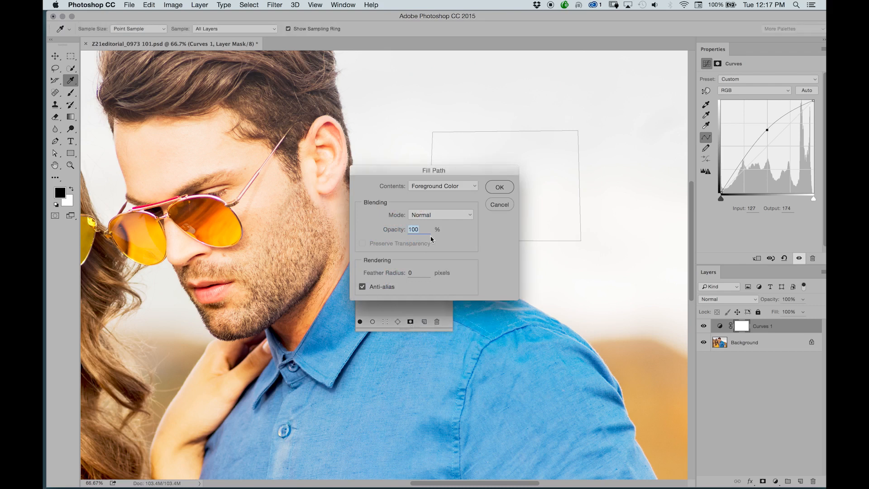
left_click(445, 192)
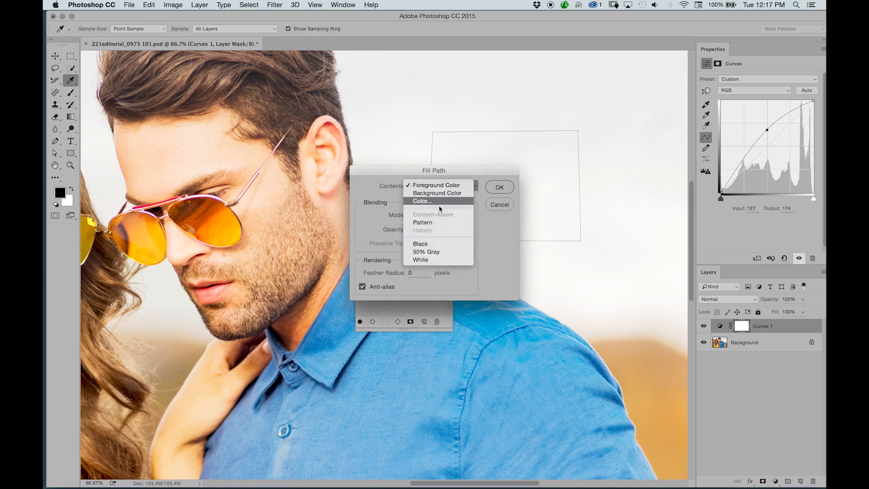
left_click(431, 245)
left_click(499, 187)
key("b")
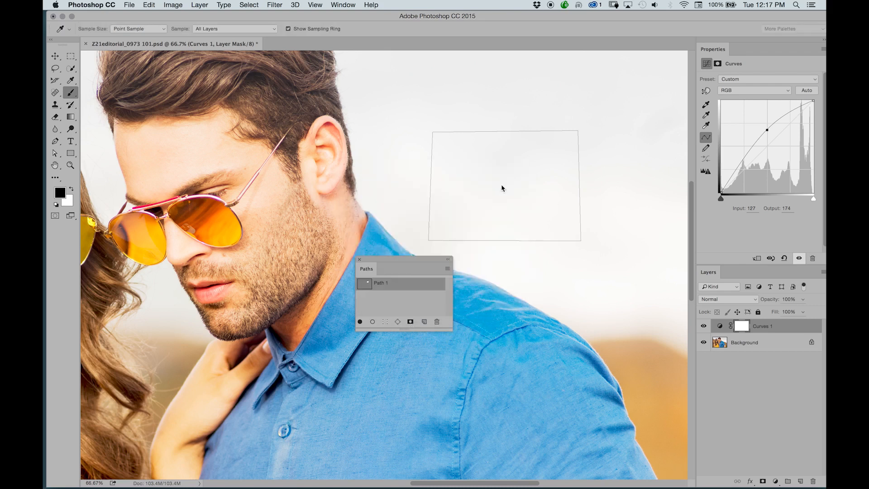
View the Curves layer's mask on its own to check the filled rectangle, and return to the image
left_click(755, 343)
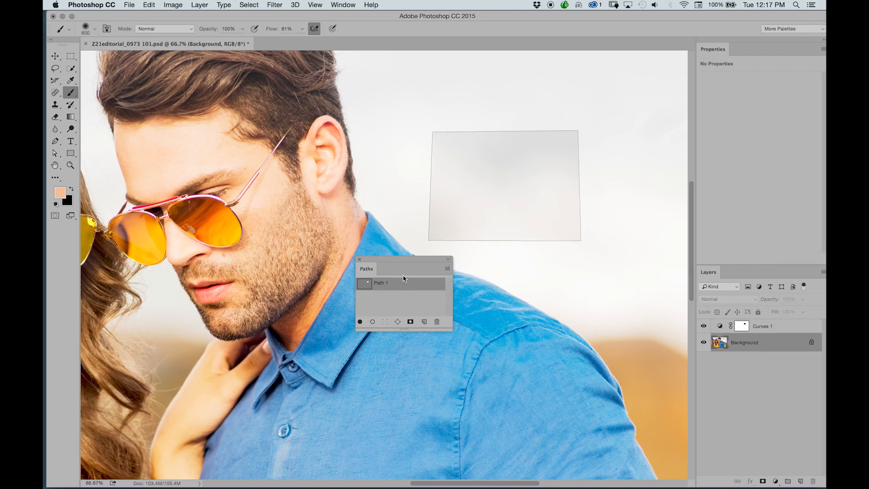
left_click(742, 330)
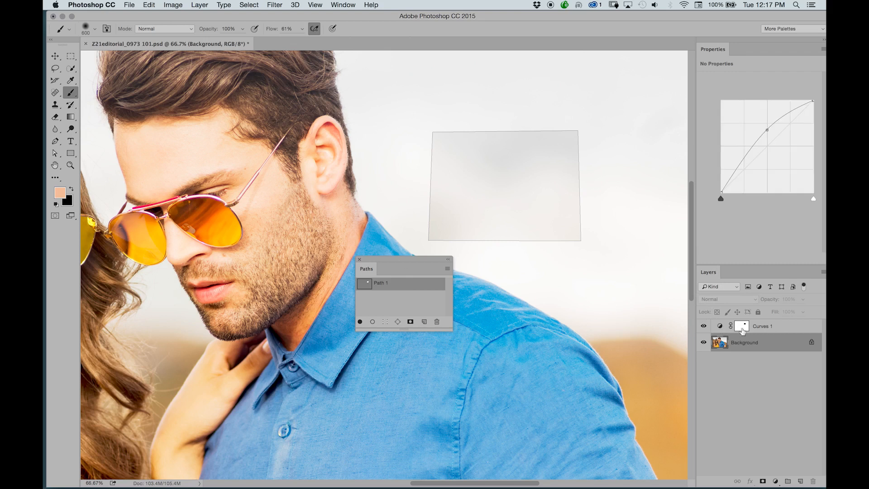
left_click(747, 330)
left_click(741, 329)
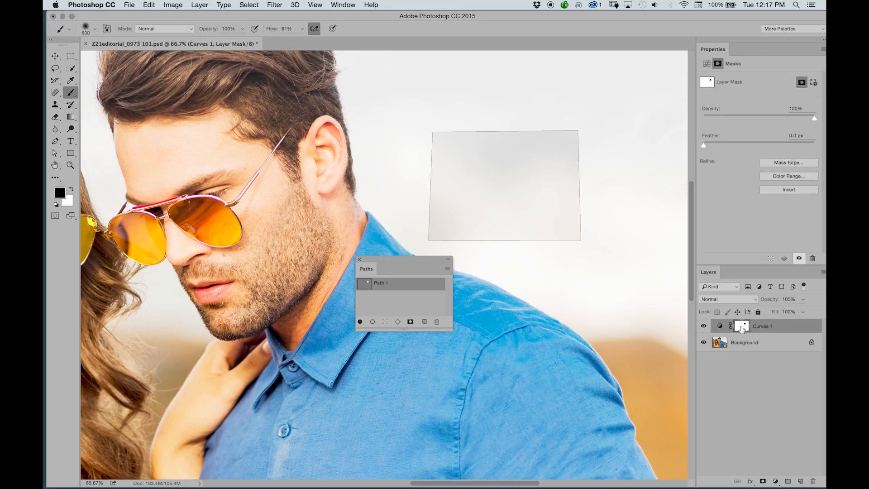
left_click(747, 329, "alt")
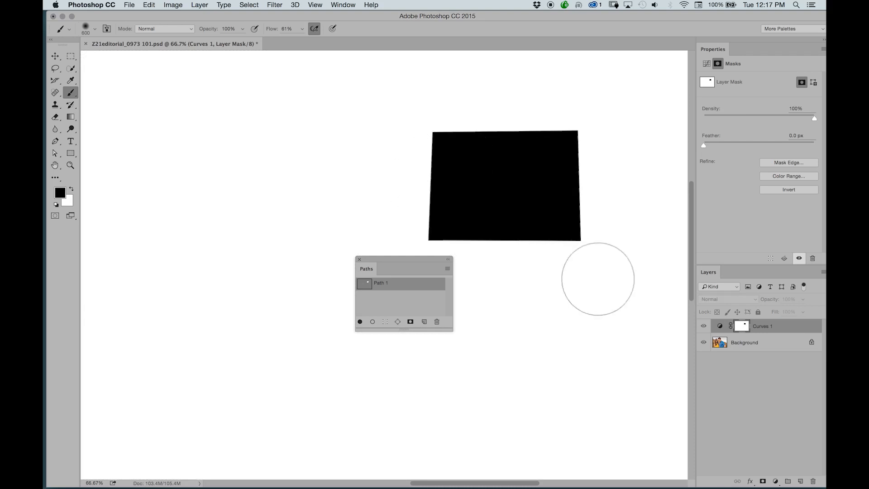
left_click(738, 328, "alt")
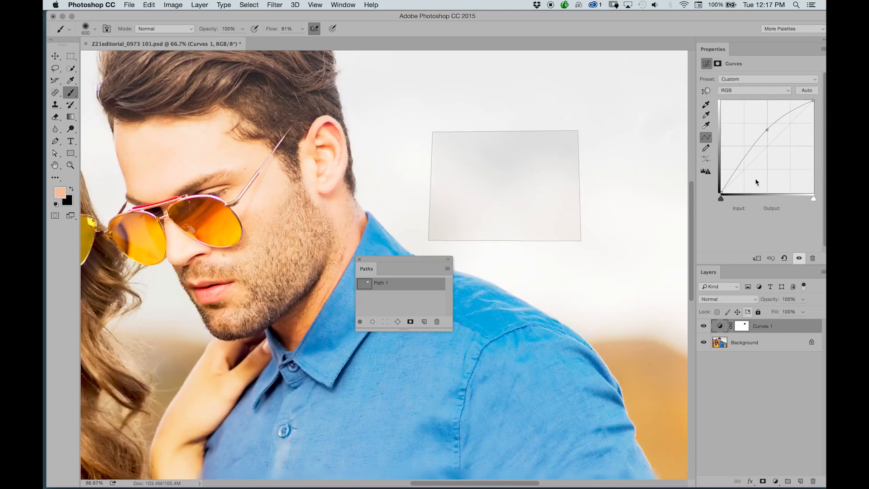
Set the curve's midpoint to input 127, output 160, and invert the Curves layer's mask
mouse_move(761, 137)
left_mouse_down()
mouse_move(762, 128)
mouse_move(762, 177)
mouse_move(768, 121)
mouse_move(765, 181)
mouse_move(767, 131)
left_mouse_up()
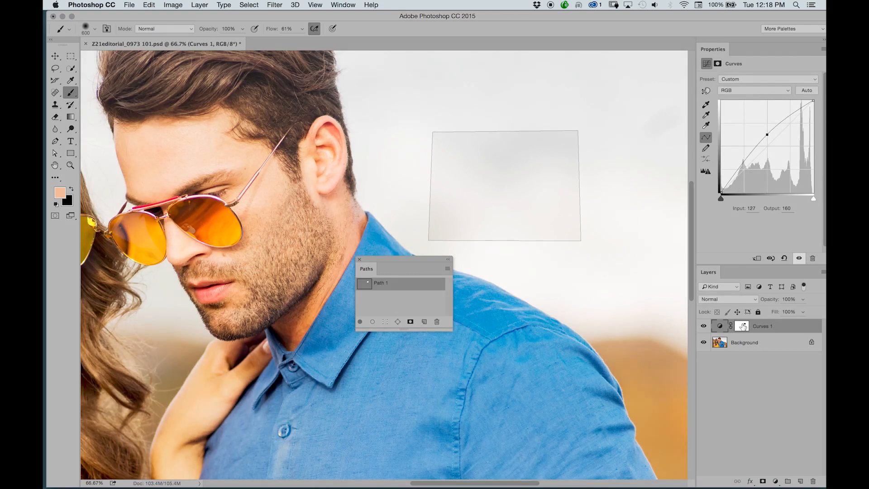
left_click(743, 326)
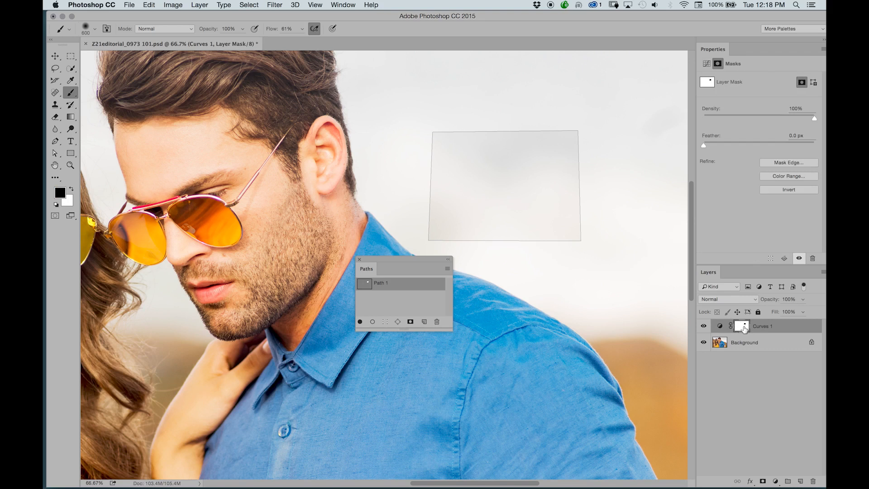
key("super+i")
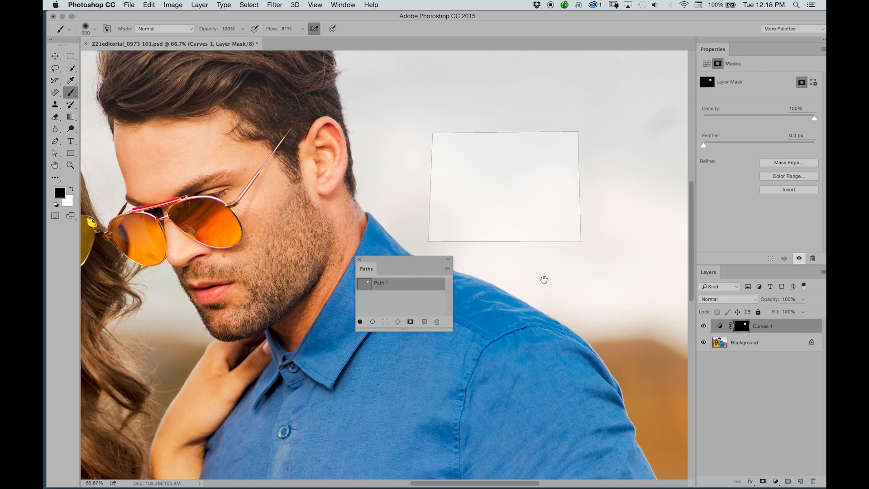
Toggle the outline of Path 1 off and on in the image, leaving the path selected and shown
left_click(404, 292)
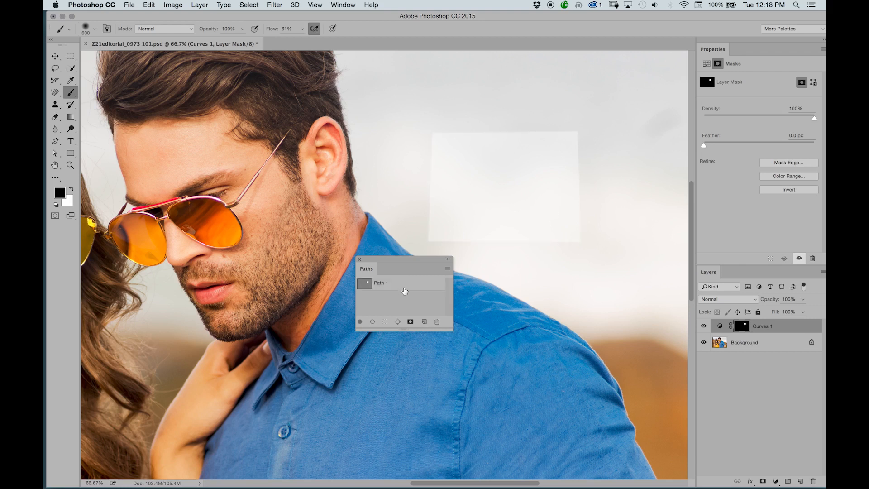
left_click(403, 287)
left_click(403, 287, "super")
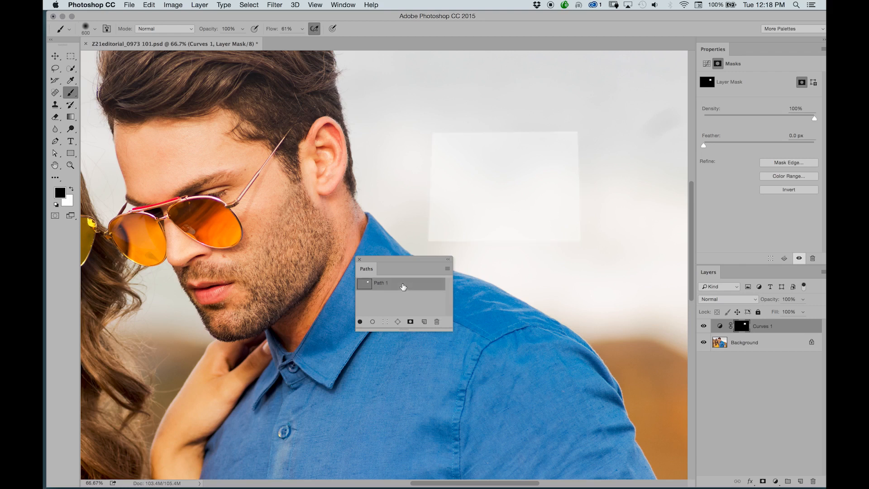
left_click(398, 282)
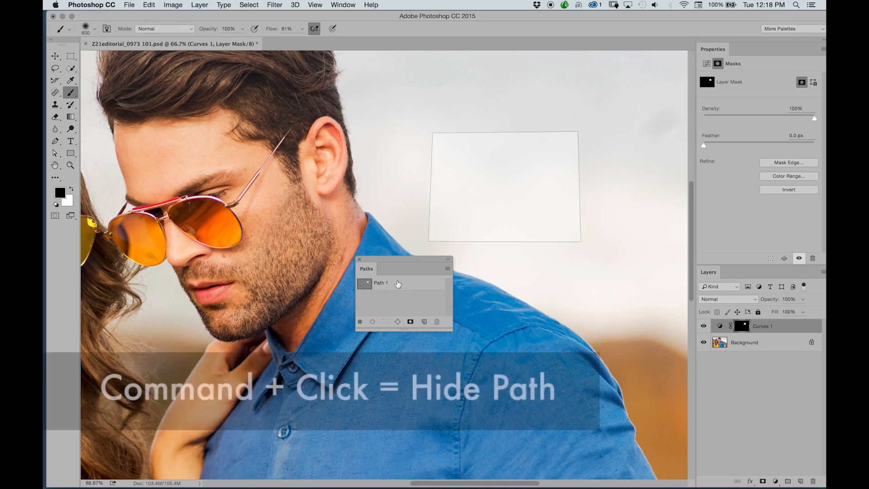
left_click(397, 284, "super")
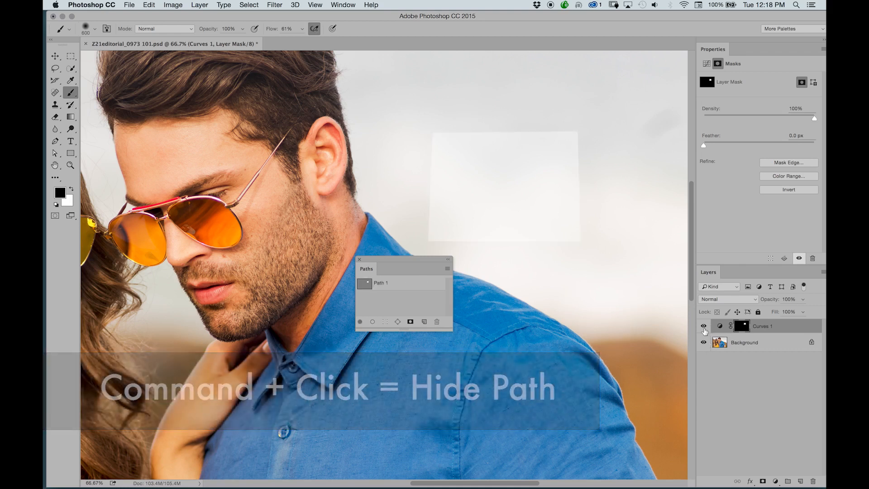
left_click(415, 287)
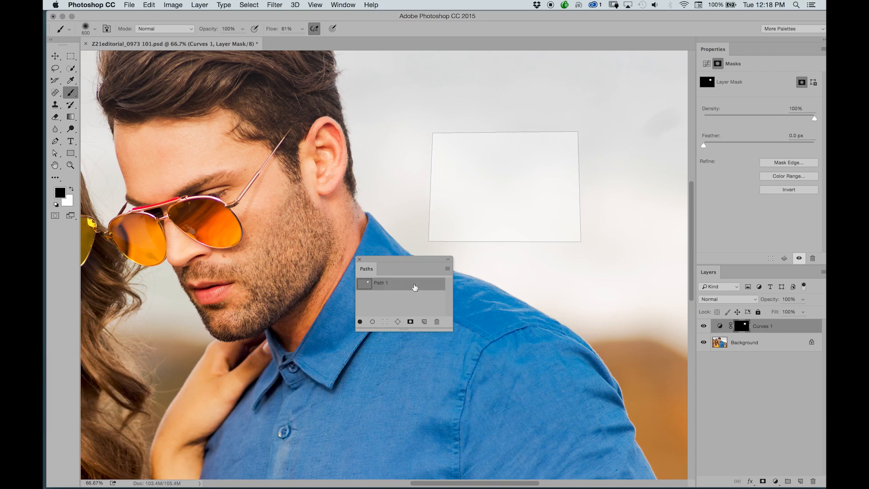
Create a second, empty path and switch between it and Path 1
left_click(425, 322)
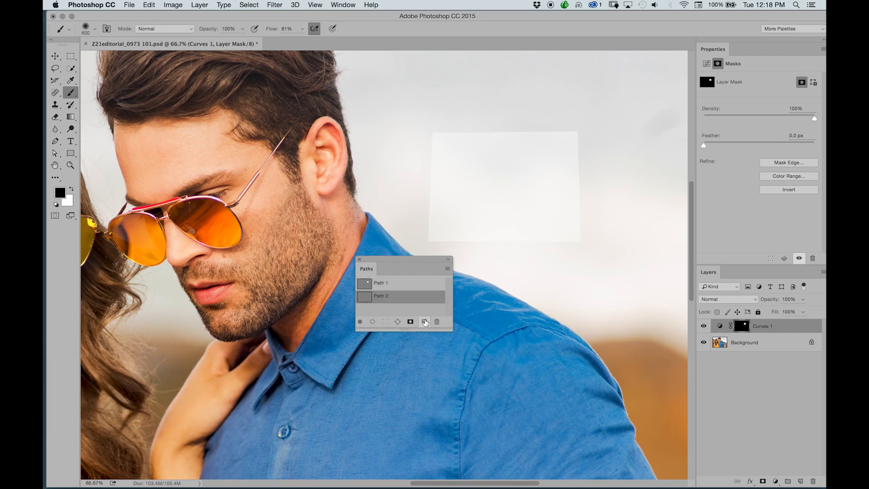
left_click(394, 289)
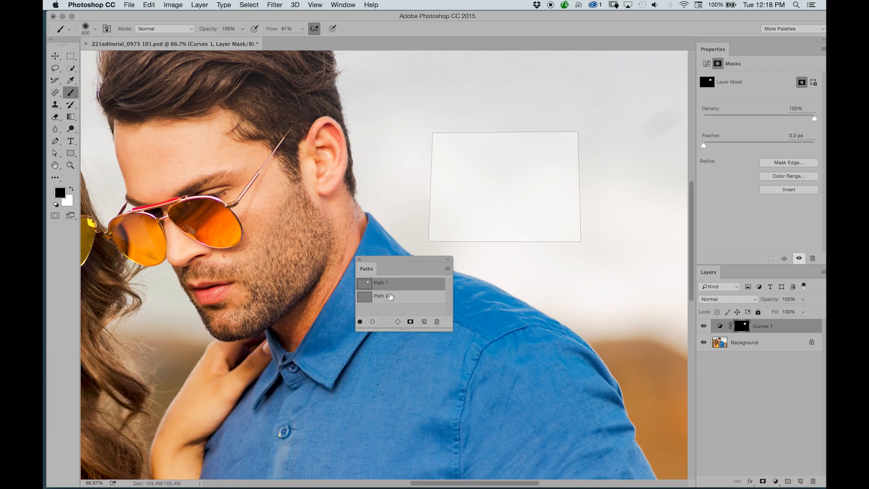
left_click(388, 296)
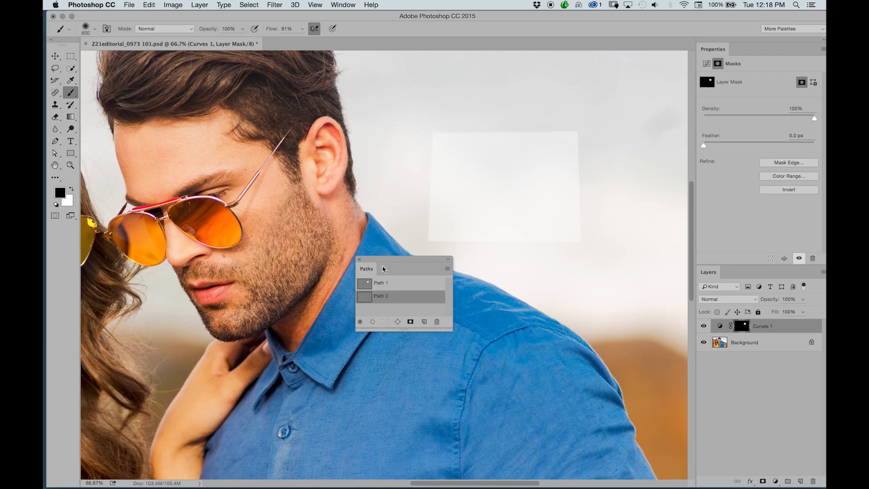
Delete Path 1 and undo the deletion
left_click(389, 284)
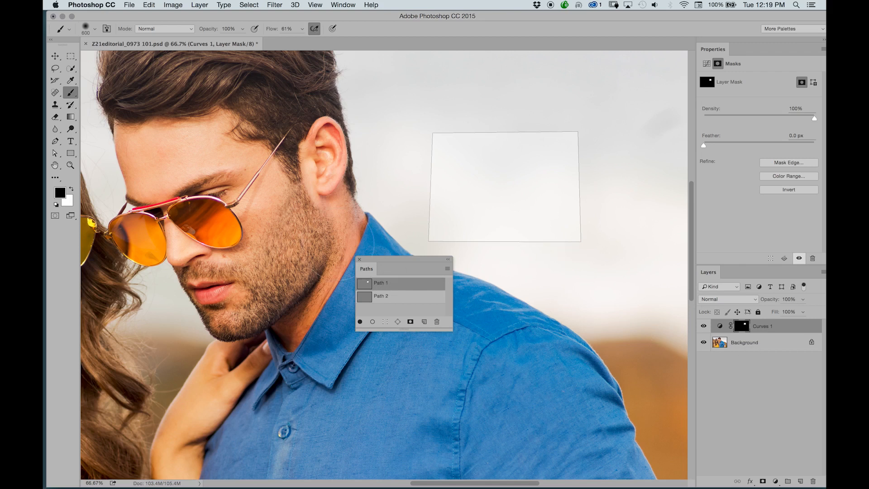
key("Delete")
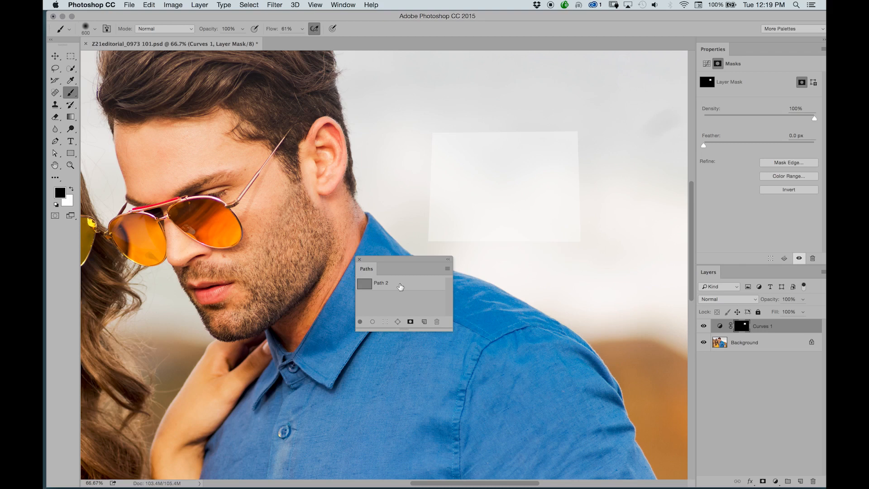
left_click(382, 287)
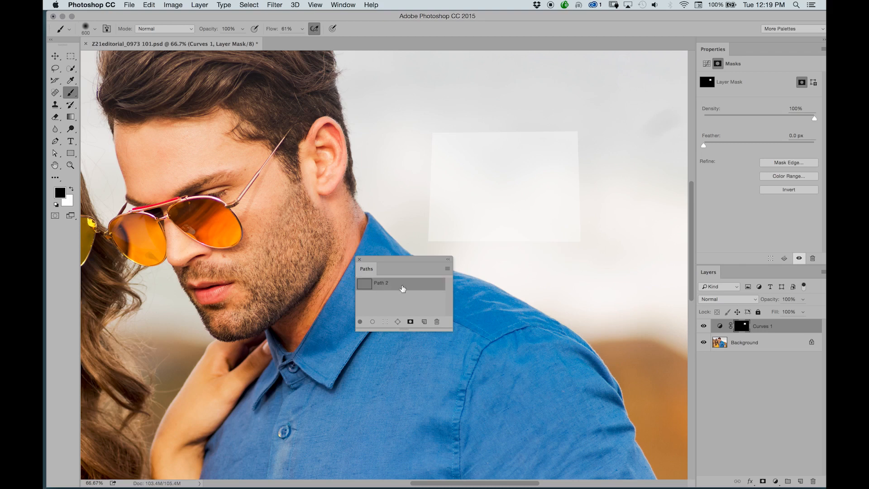
key("super+z")
left_click(401, 288)
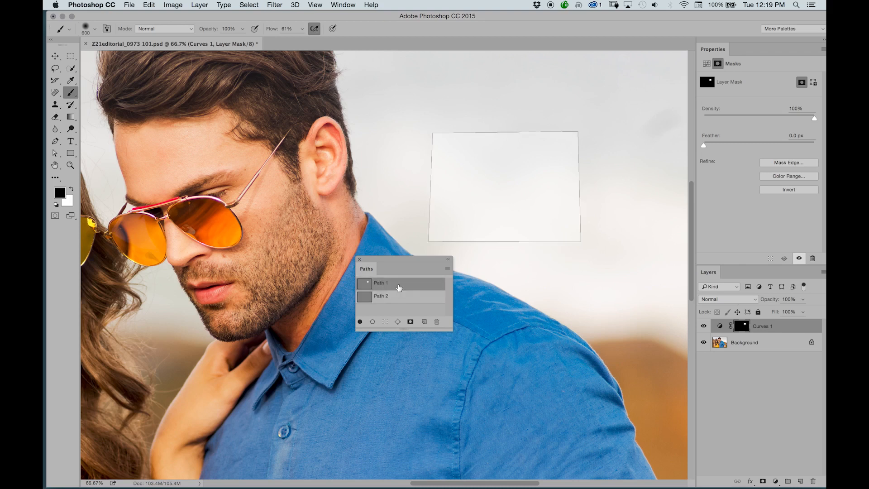
Undo the most recent changes and select the Curves adjustment layer itself instead of its mask
left_click(765, 326)
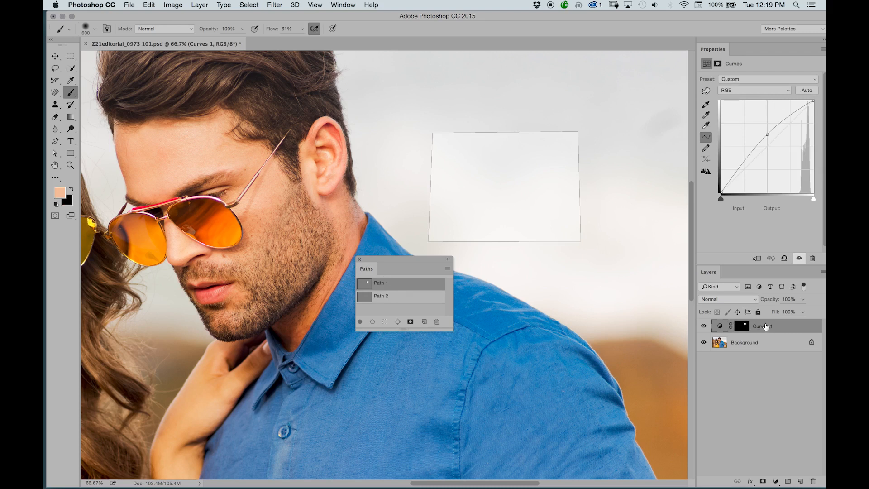
key("super+z")
key("super+z")
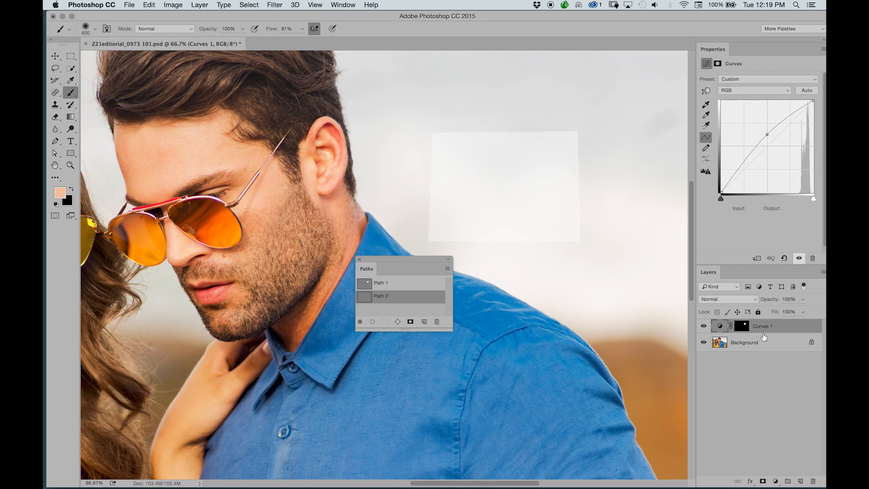
left_click(766, 335)
left_click(772, 326)
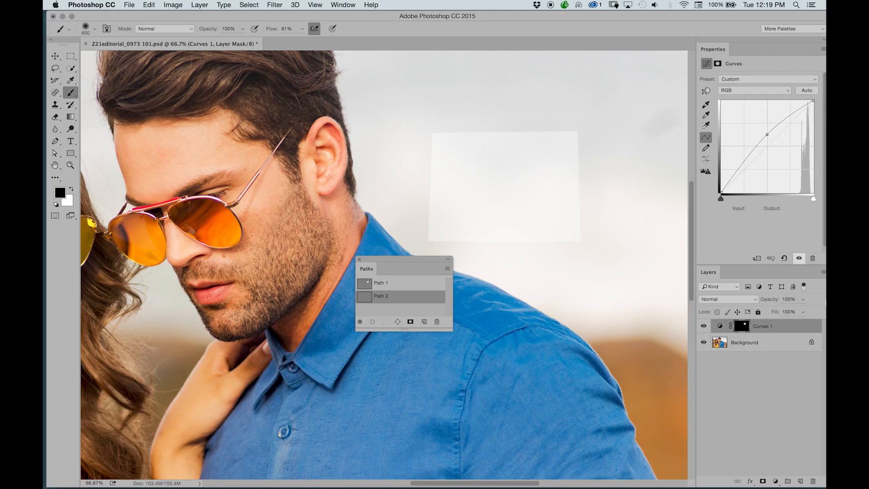
left_click(764, 329)
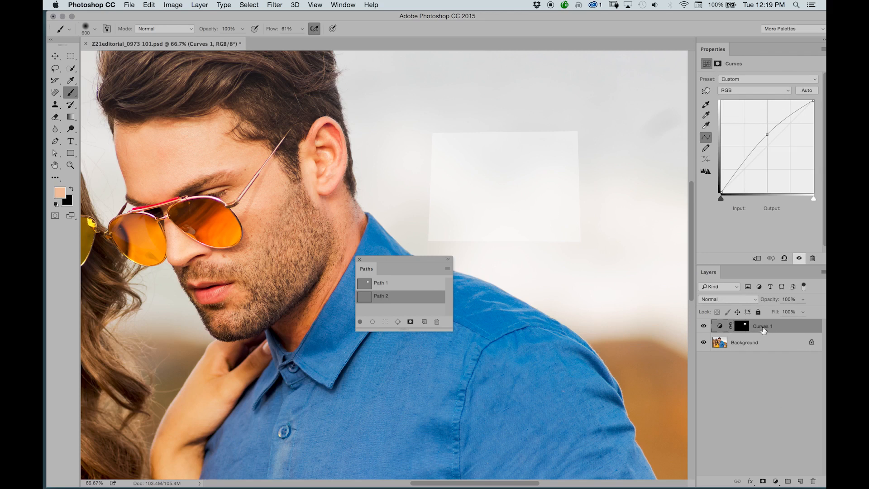
Delete the empty Path 2 and create a new empty path in its place
key("BackSpace")
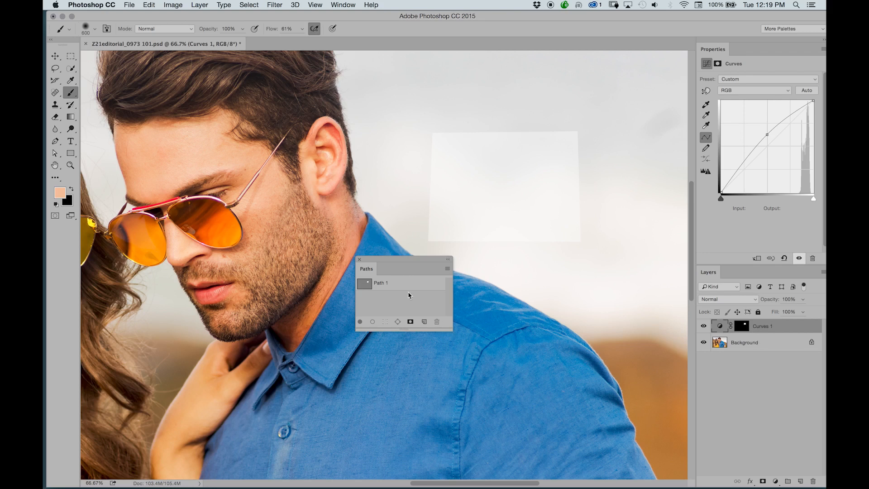
left_click(424, 322)
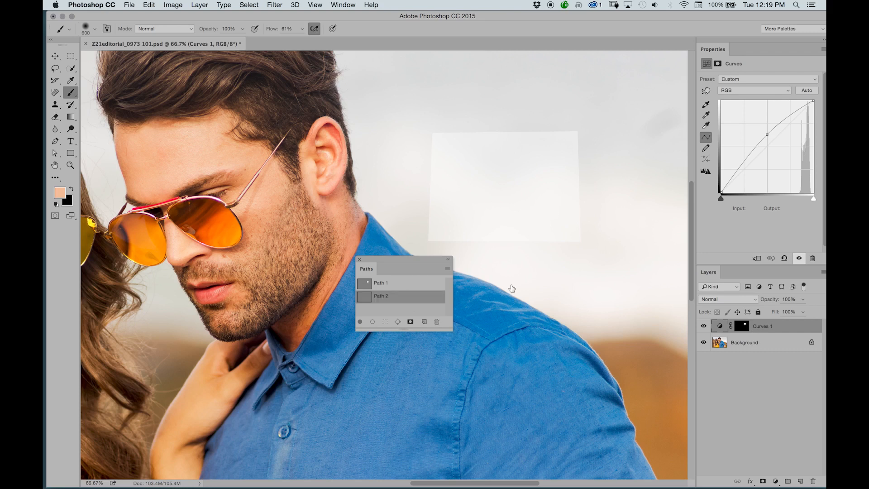
Deselect the active path and delete the Curves 1 adjustment layer
left_click(779, 340)
left_click(757, 326)
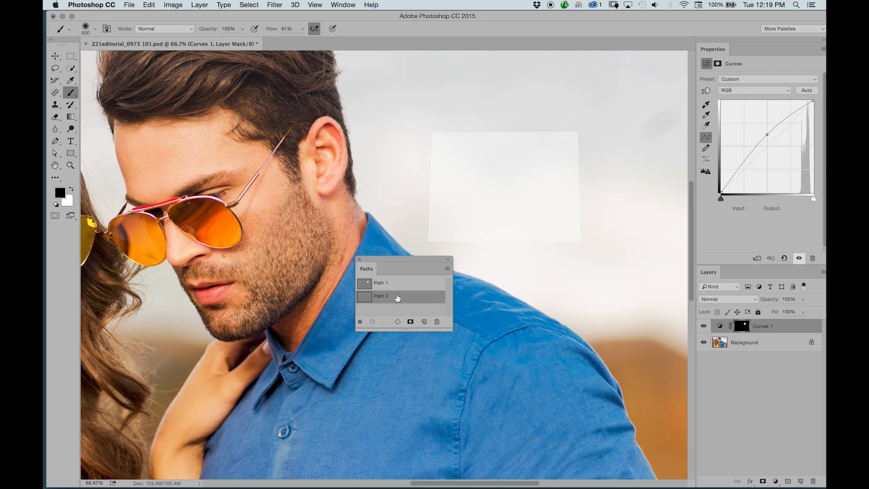
key("Escape")
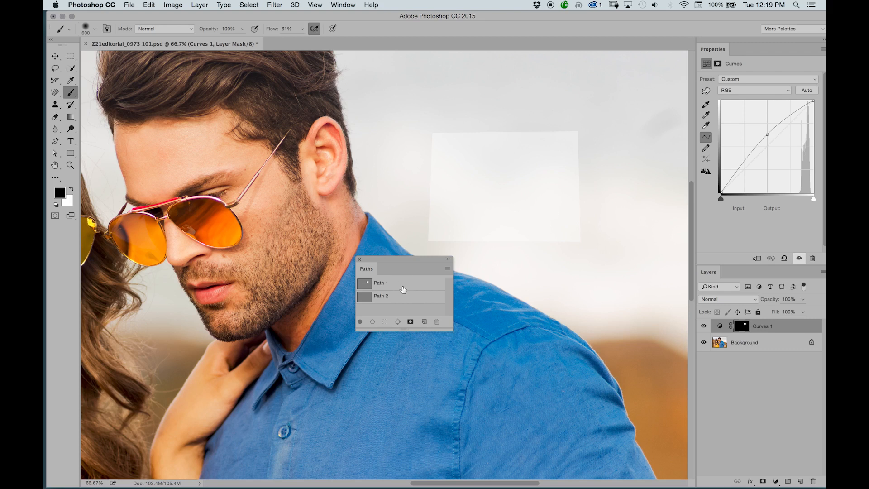
left_click(793, 330)
key("BackSpace")
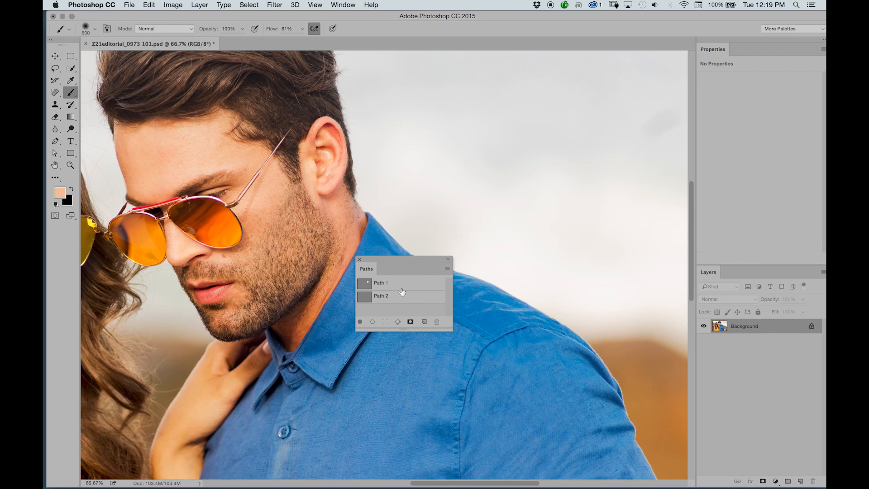
Show Path 1 in the image and view the brush size and hardness options over it with the Brush tool
left_click(368, 285)
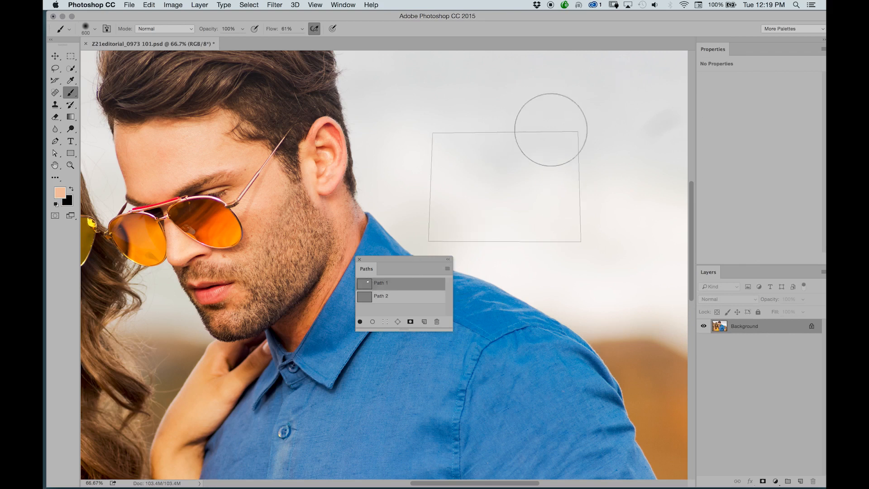
right_click(484, 207)
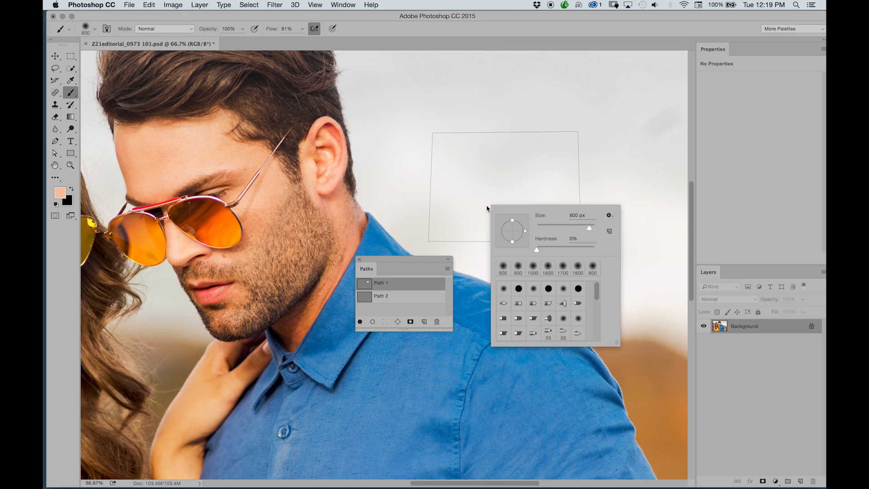
left_click(419, 288)
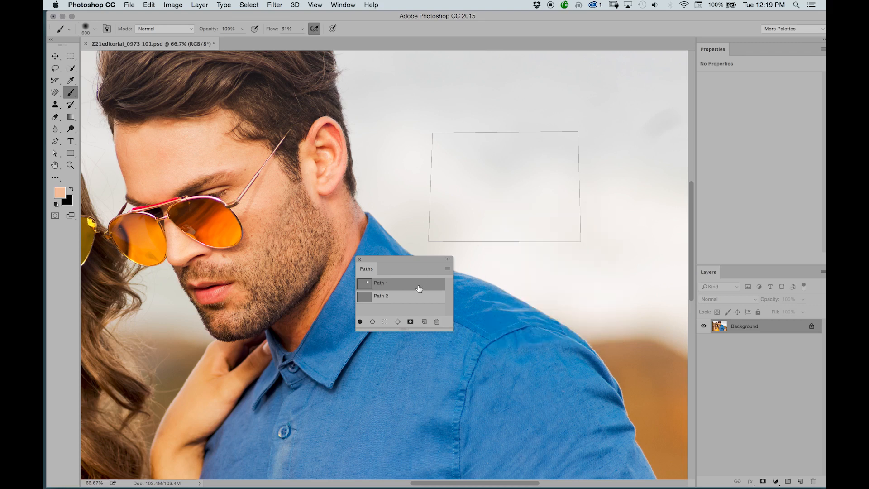
left_click(55, 142)
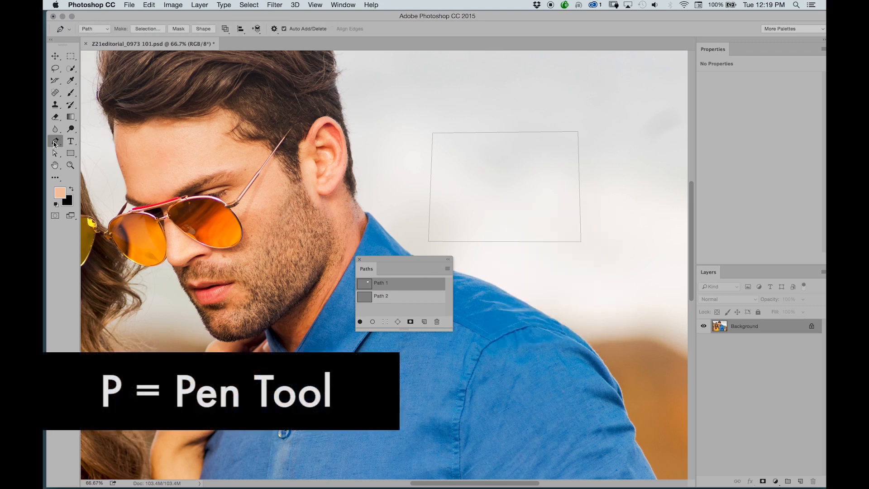
left_click(70, 92)
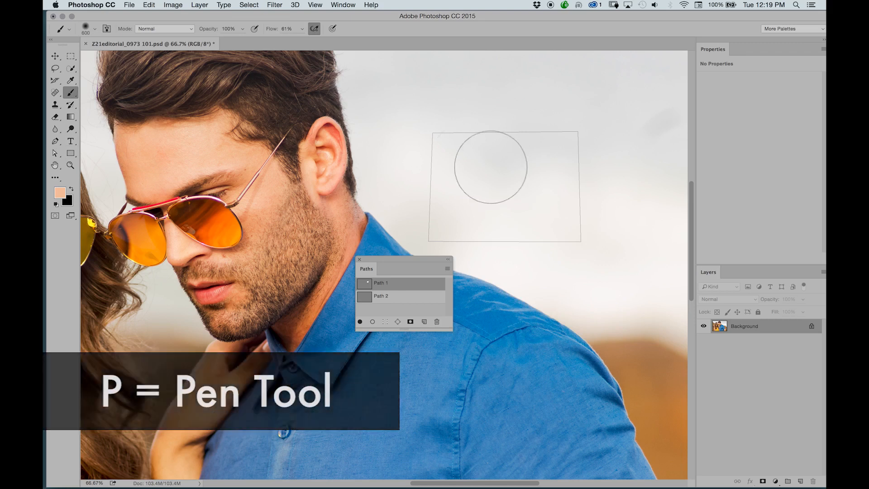
right_click(521, 194)
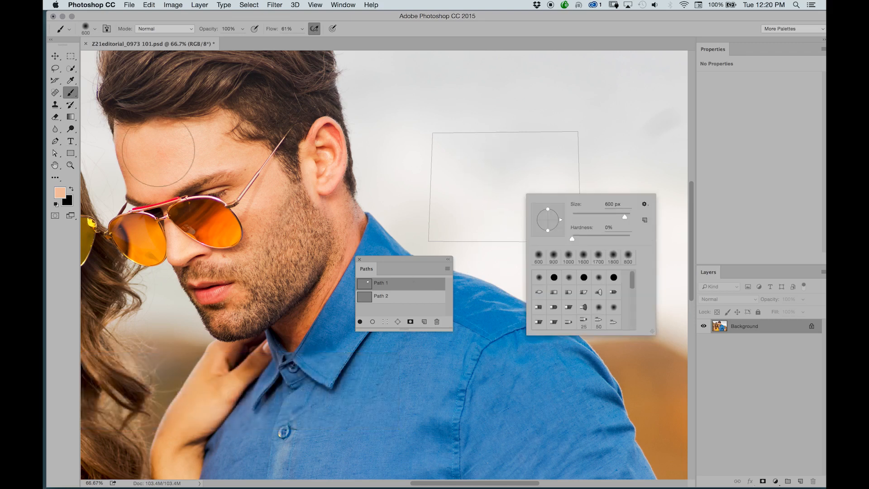
With the Pen tool active, convert Path 1 into a new anti-aliased selection with a feather radius of 0 pixels
left_click(56, 144)
left_click(56, 143)
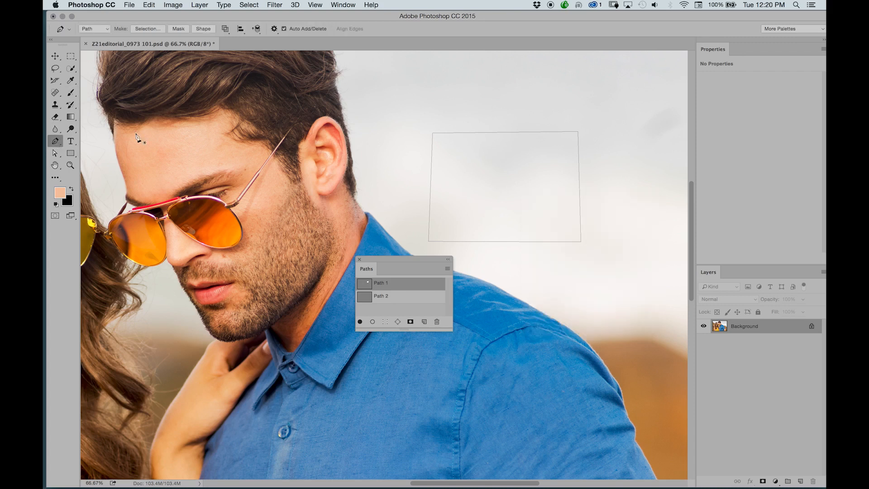
right_click(496, 196)
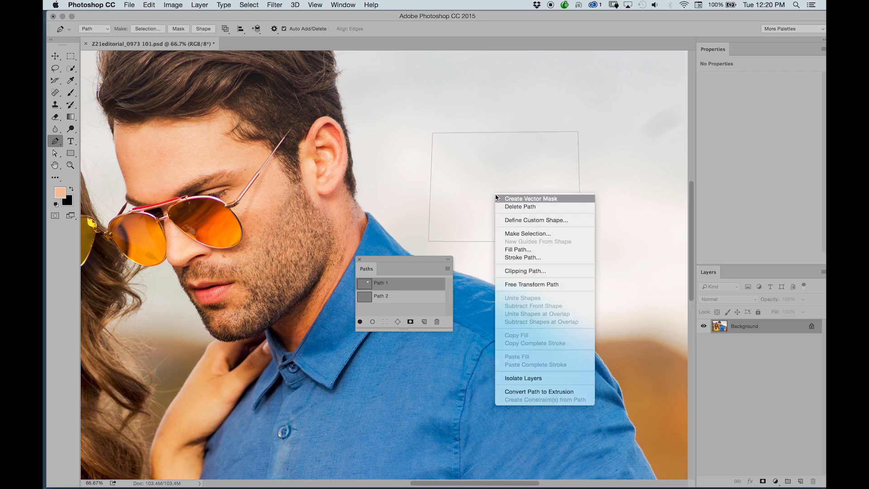
left_click(411, 289)
right_click(411, 286)
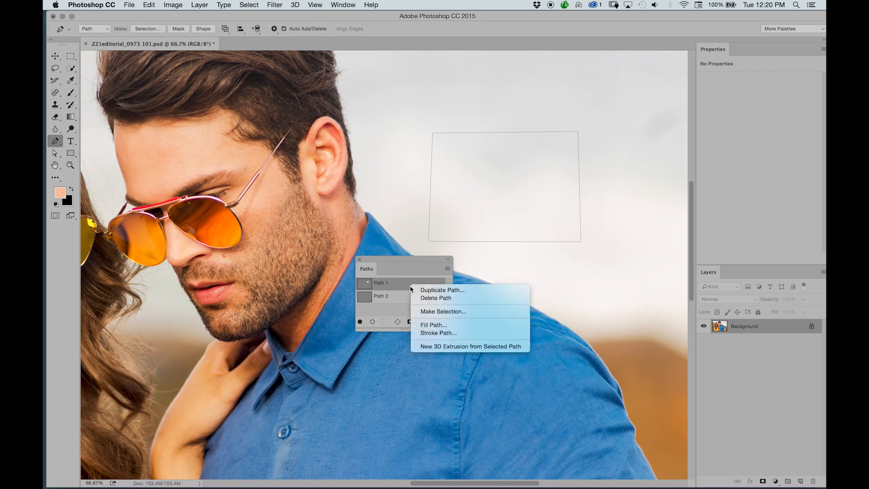
left_click(428, 311)
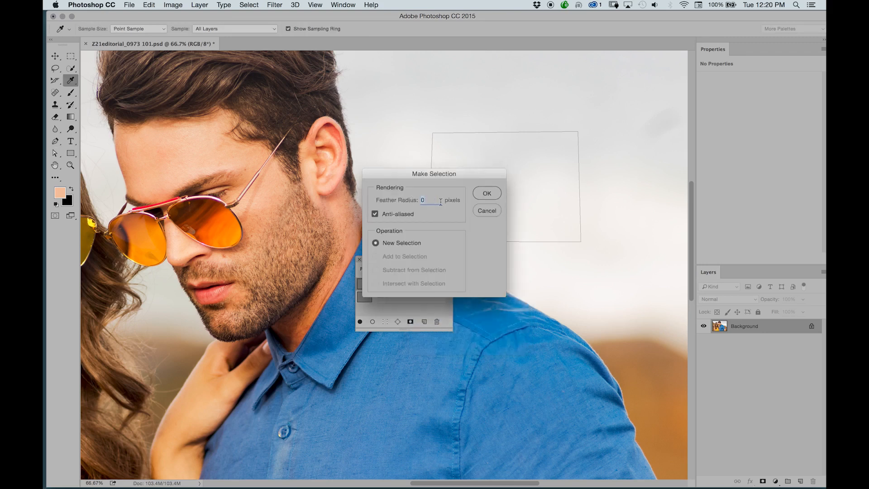
left_click(484, 194)
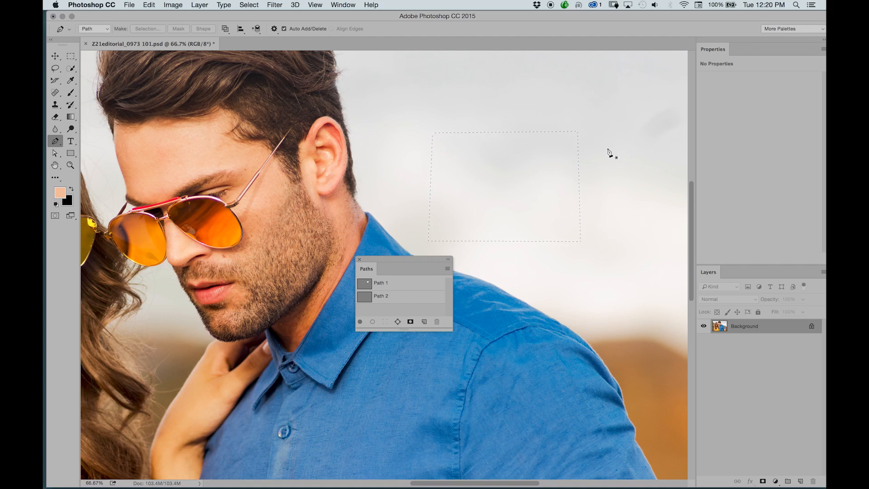
Add a Curves adjustment layer masked by the selection and raise its midtone point to input 124, output 157
left_click(775, 483)
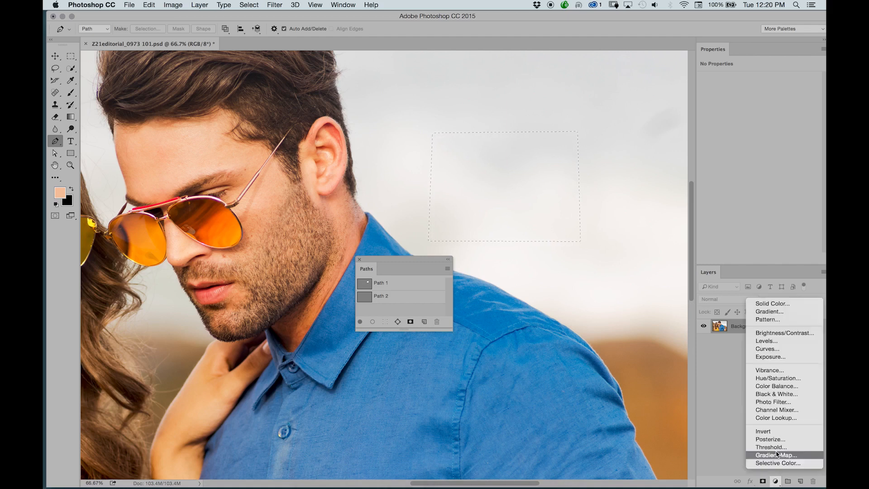
left_click(772, 351)
left_click_drag(766, 149, 766, 136)
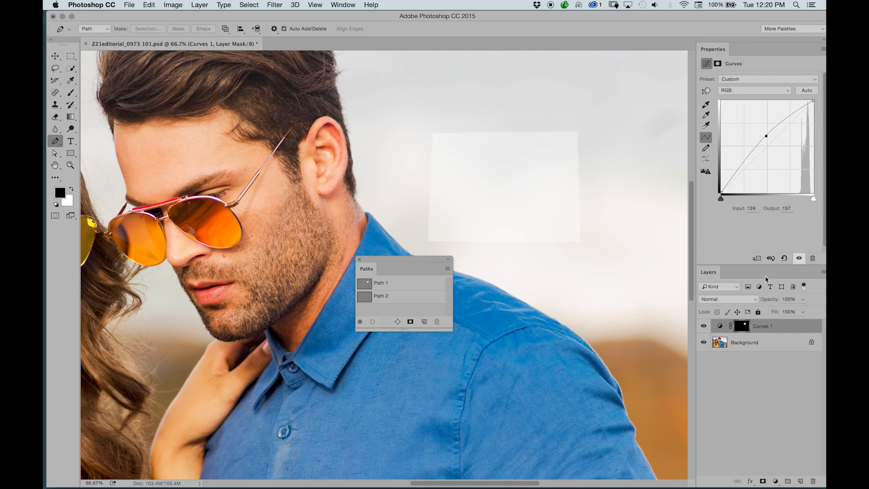
Toggle the Curves layer mask off and on and view the mask by itself to examine its edges up close
left_click(746, 327, "shift")
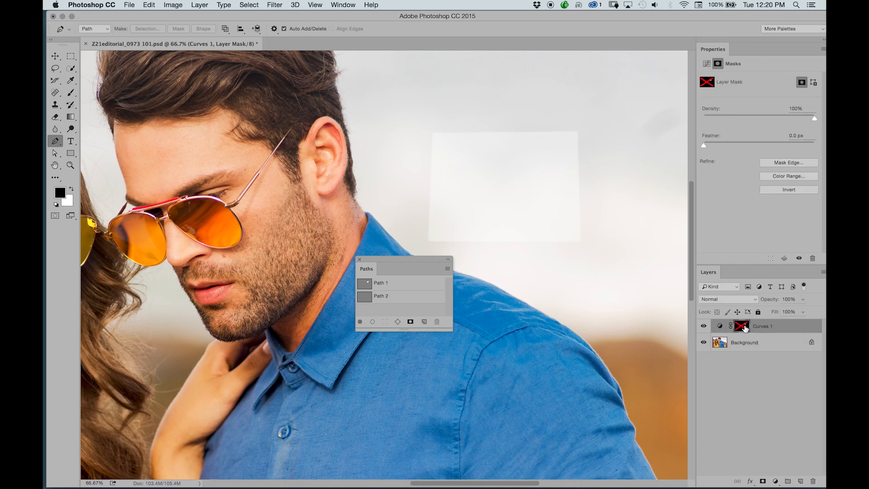
left_click(745, 328, "shift")
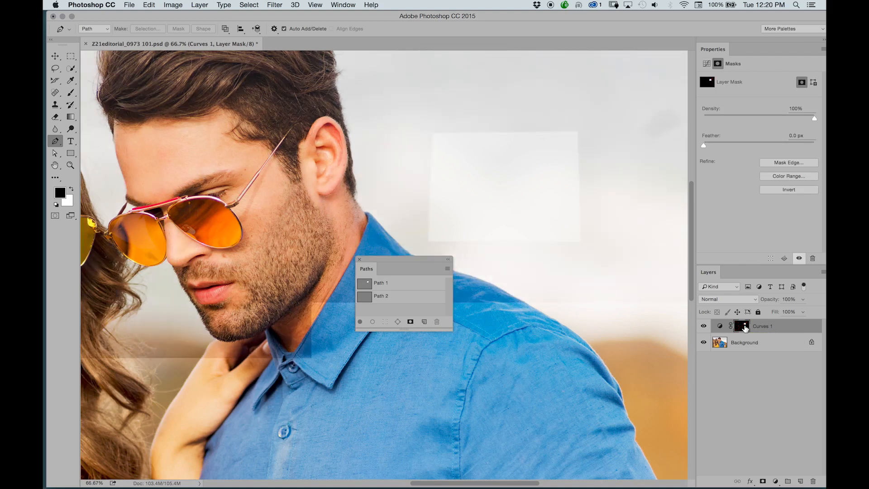
left_click(745, 328, "alt")
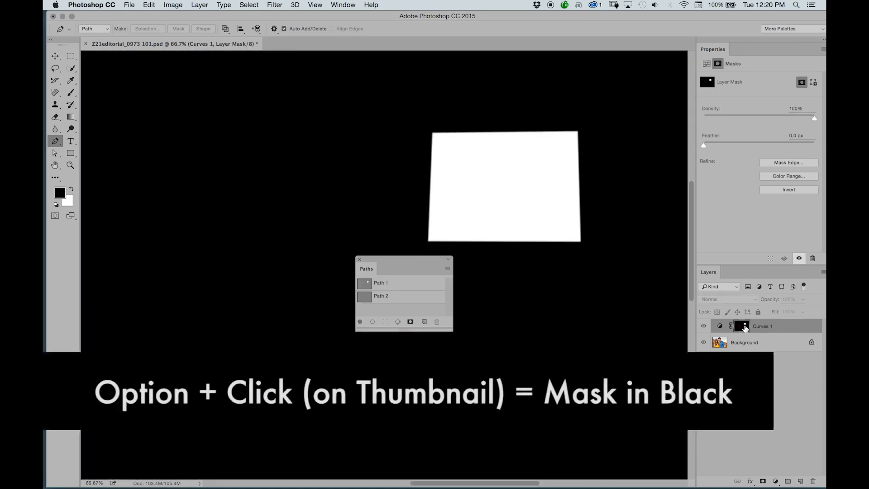
key("super+1")
key("super+plus")
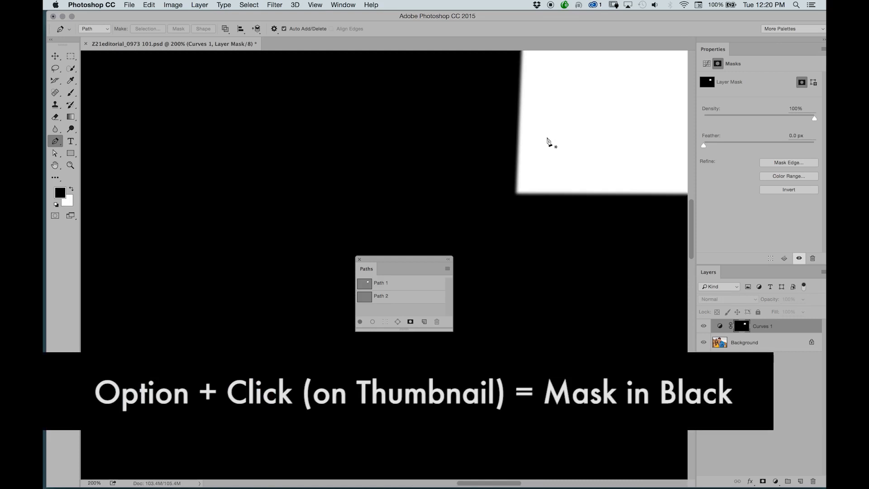
left_click_drag(561, 146, 224, 319)
key("super+minus")
key("super+minus")
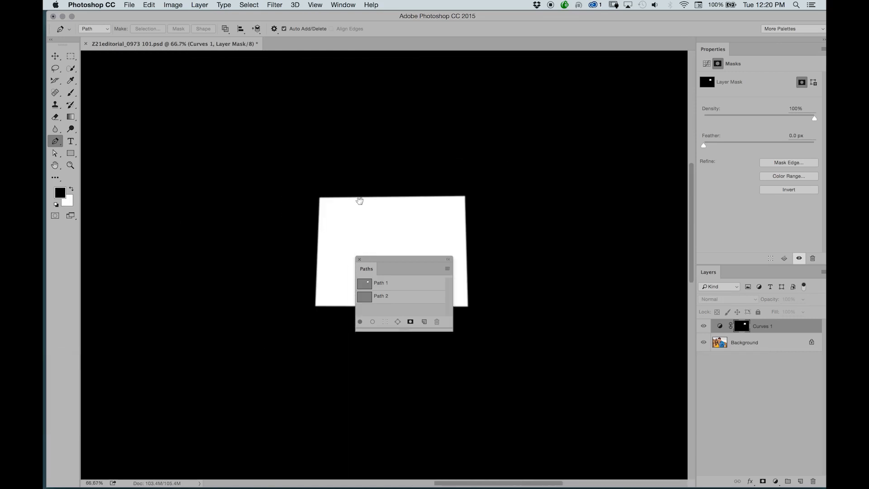
left_click_drag(401, 182, 540, 158)
key("super+plus")
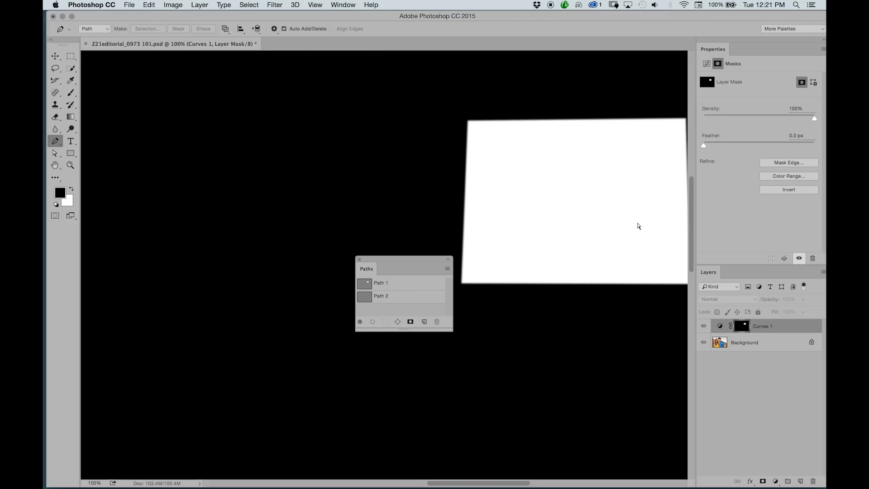
key("super+minus")
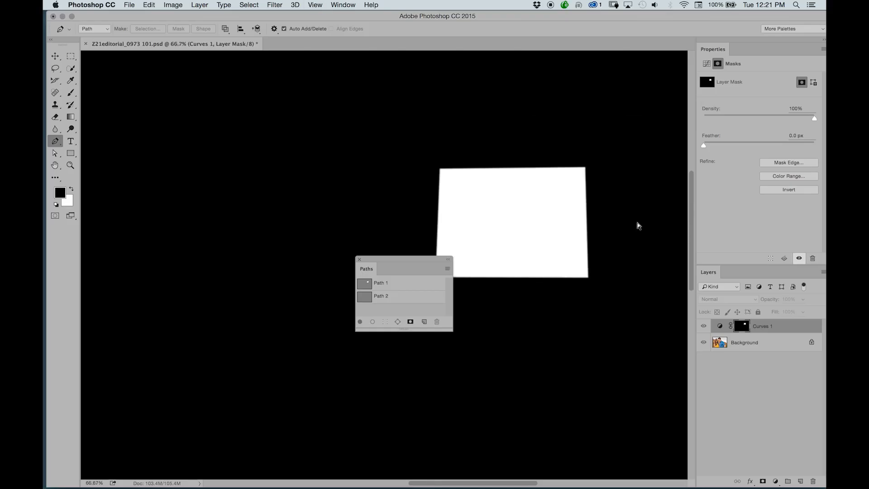
key("super+minus")
Delete the Curves 1 adjustment layer and Path 1
left_click(721, 328)
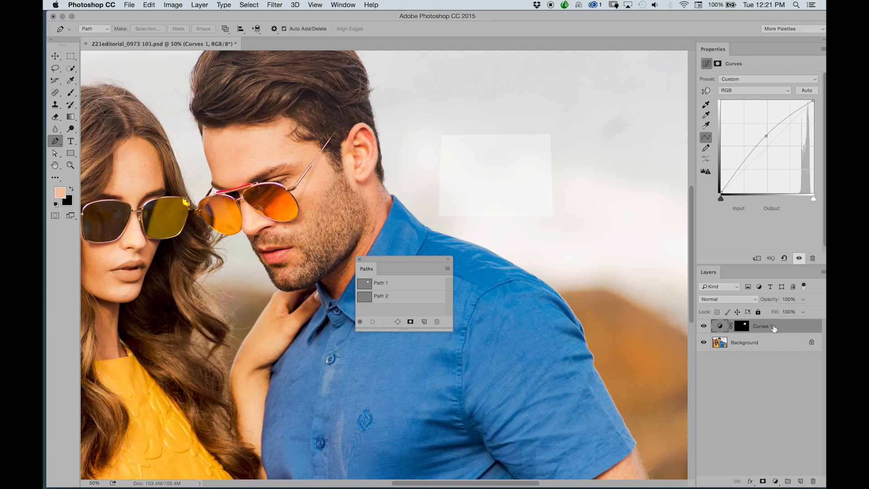
key("Delete")
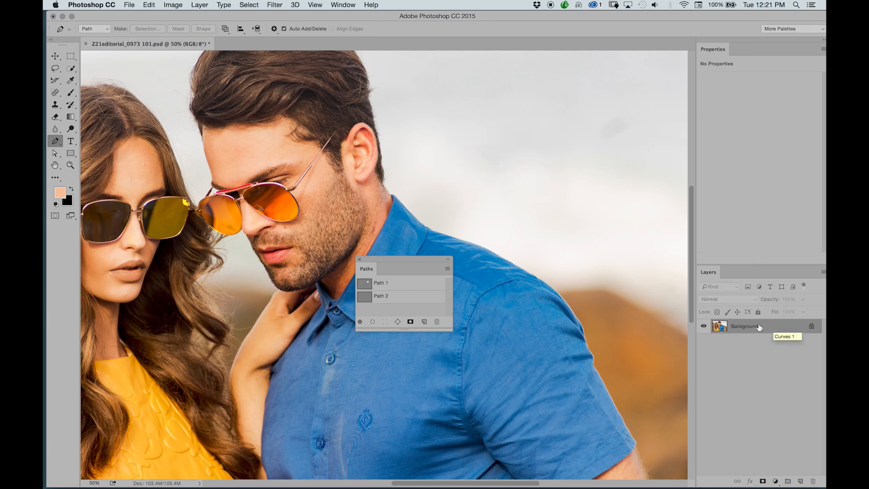
left_click(363, 280)
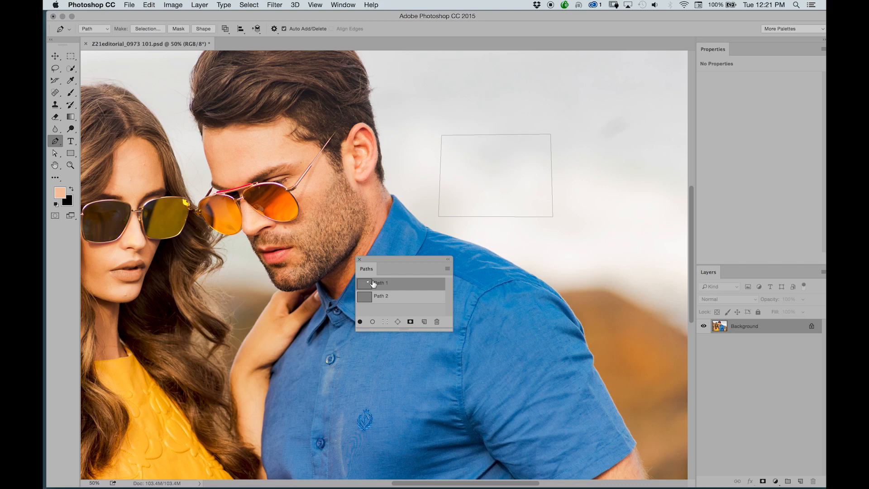
key("Delete")
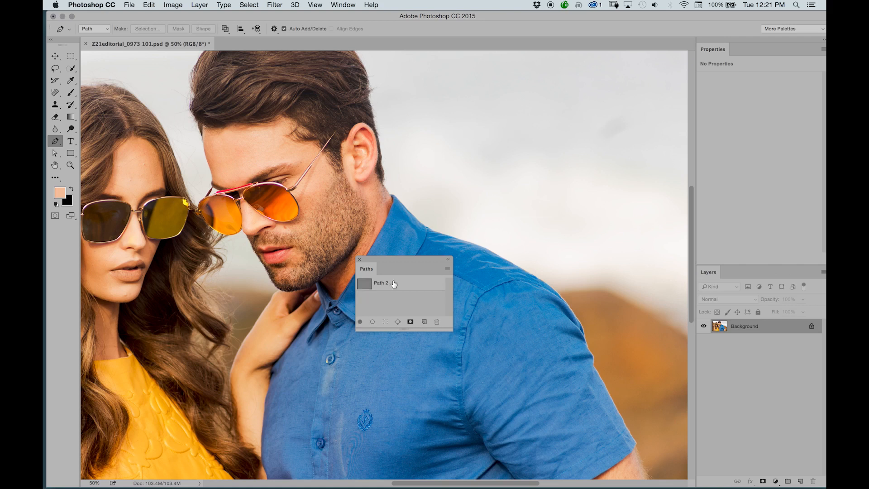
Draw a closed four-point, roughly rectangular path in Path 2 over the sky beside the man's head
left_click(366, 284)
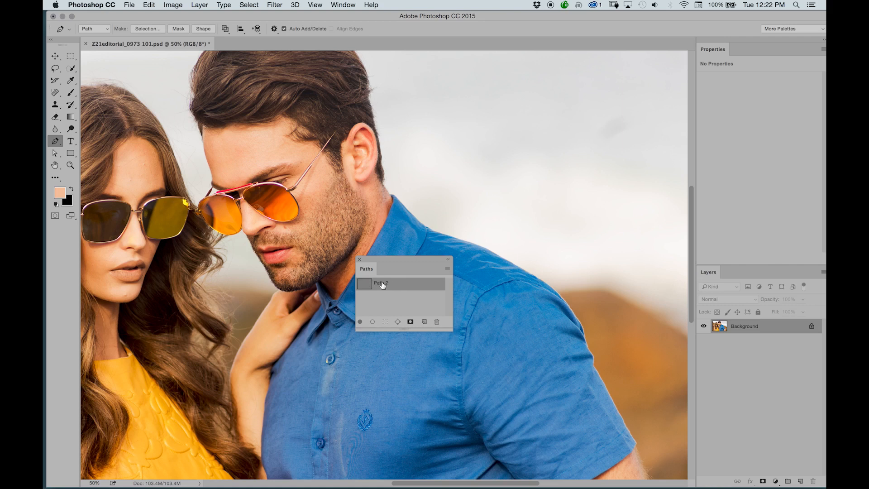
left_click_drag(245, 206, 188, 182)
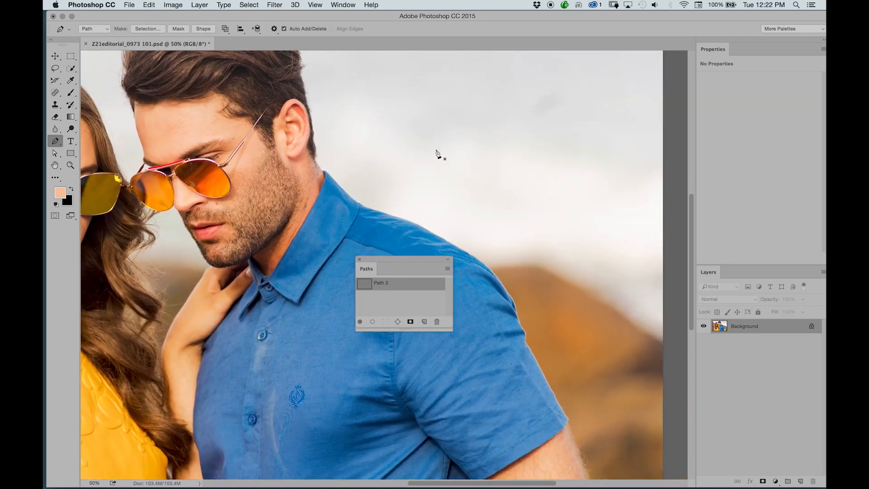
left_click(384, 108)
left_click(518, 109)
left_click(522, 190)
left_click(385, 186)
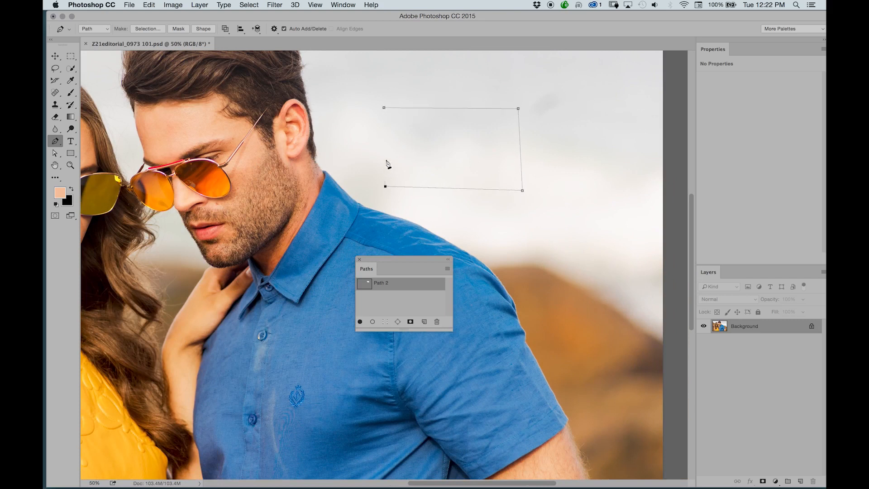
left_click(384, 108)
Try adding anchor points on the path's left and lower edges and removing its upper-right point, undoing the changes
left_click(385, 144)
left_click(452, 189)
key("alt+super+z")
key("alt+super+z")
left_click(519, 110)
key("super+z")
Curve the path at its upper-right anchor point, adjust the direction handles, and reset it to a sharp corner
left_click_drag(519, 109, 565, 155)
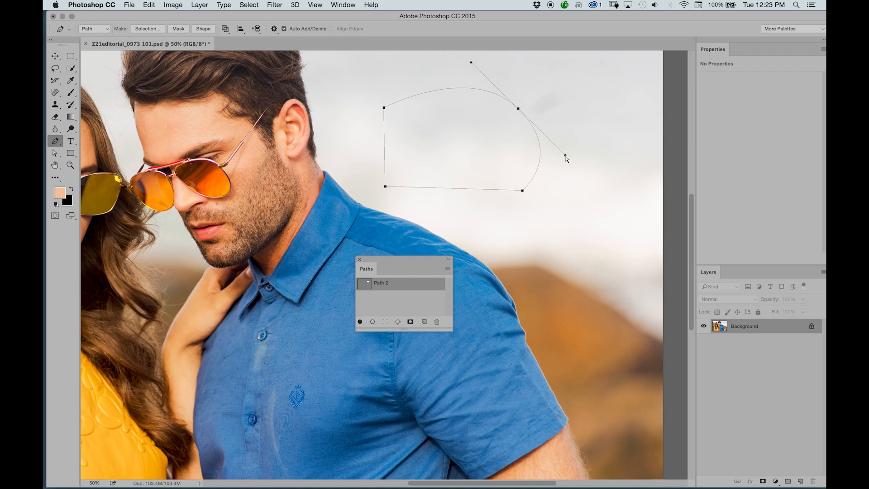
left_click_drag(565, 156, 599, 169)
left_click_drag(466, 73, 495, 86)
left_click_drag(590, 177, 548, 131)
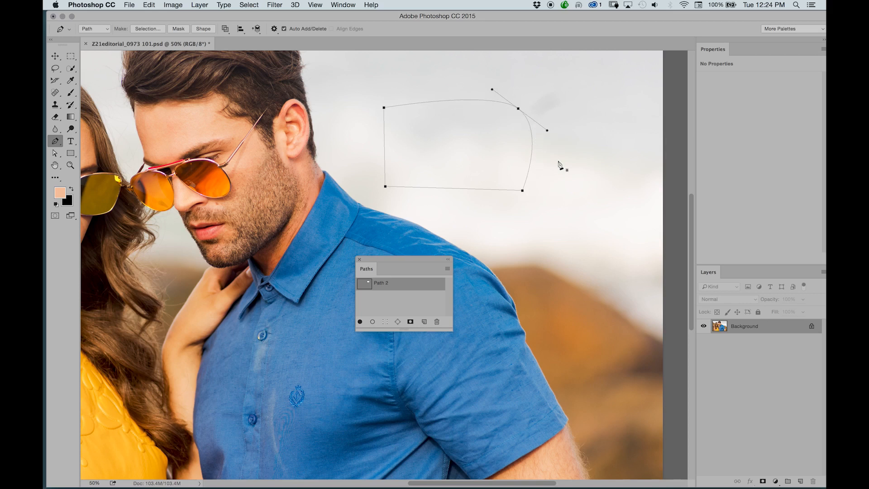
left_click(518, 109, "alt")
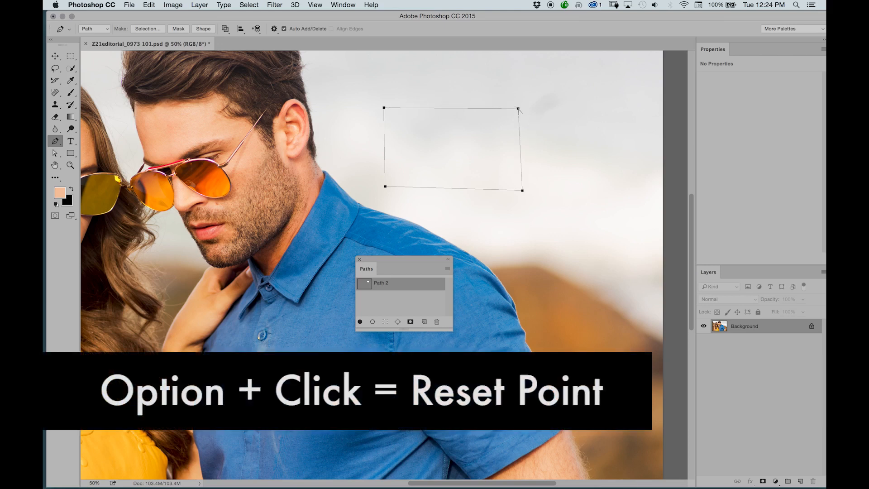
Curve the upper-right anchor point twice, adjust its direction handle the second time, and reset it to a corner each time
left_click_drag(518, 109, 581, 174)
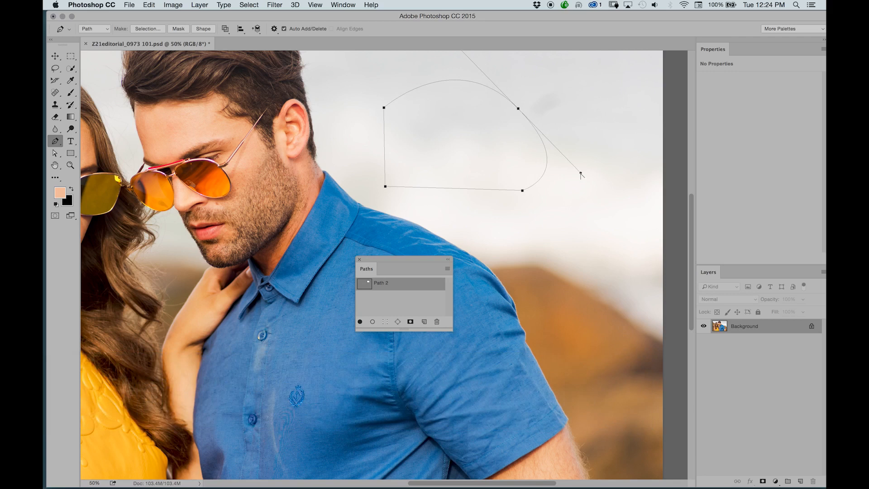
left_click(518, 109, "alt")
left_click_drag(519, 109, 544, 143)
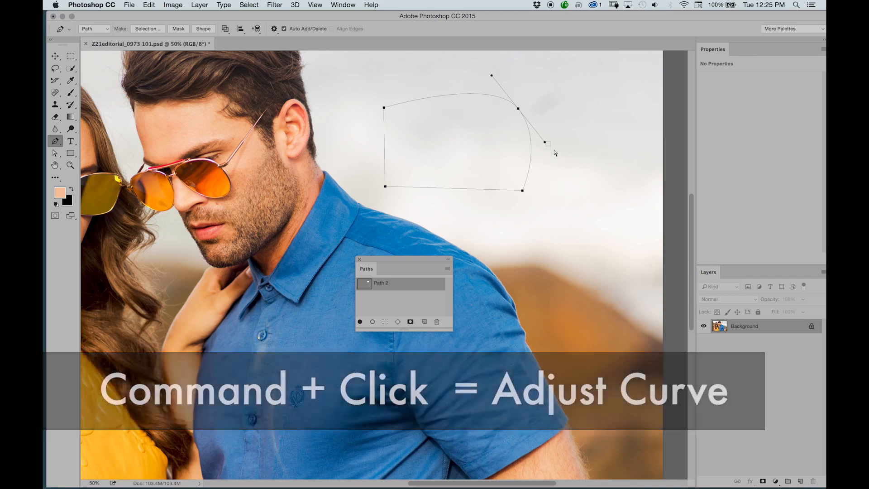
left_click(564, 164, "super")
left_click(522, 116, "super")
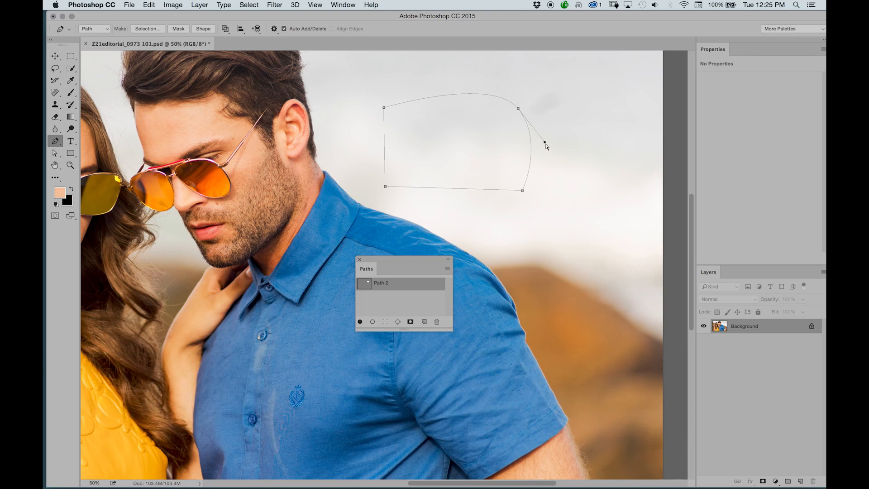
mouse_move(553, 152)
left_mouse_down()
mouse_move(584, 188)
mouse_move(534, 134)
mouse_move(569, 169)
mouse_move(544, 140)
left_mouse_up()
left_click(518, 110, "alt")
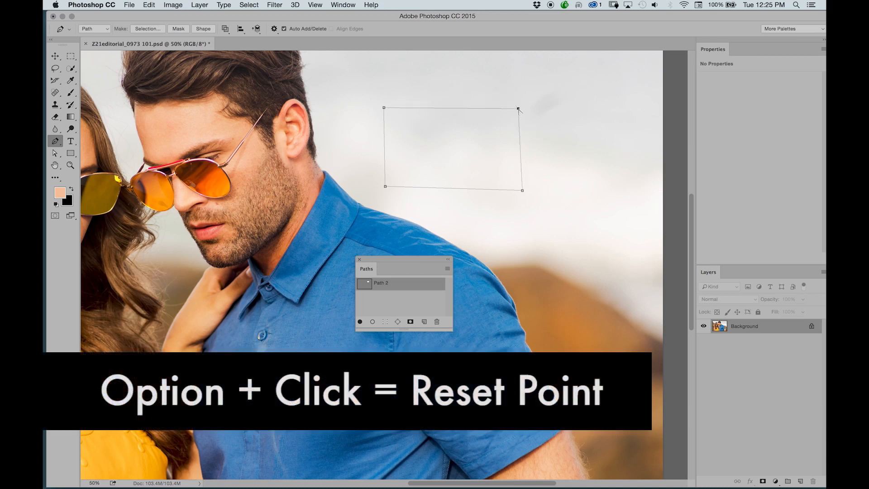
Curve the upper-right anchor point again, bend each direction handle independently, then reset the point and undo the last change
left_click_drag(518, 109, 570, 164)
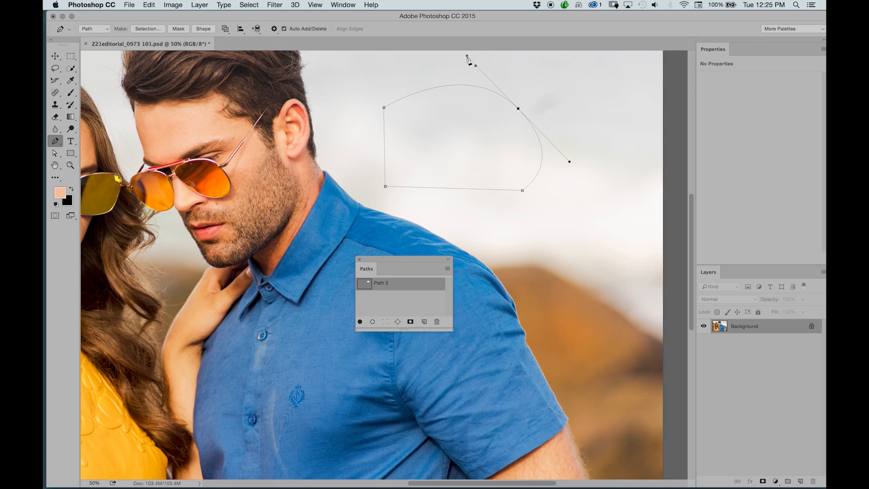
left_click_drag(468, 56, 486, 76)
left_click_drag(486, 75, 550, 69)
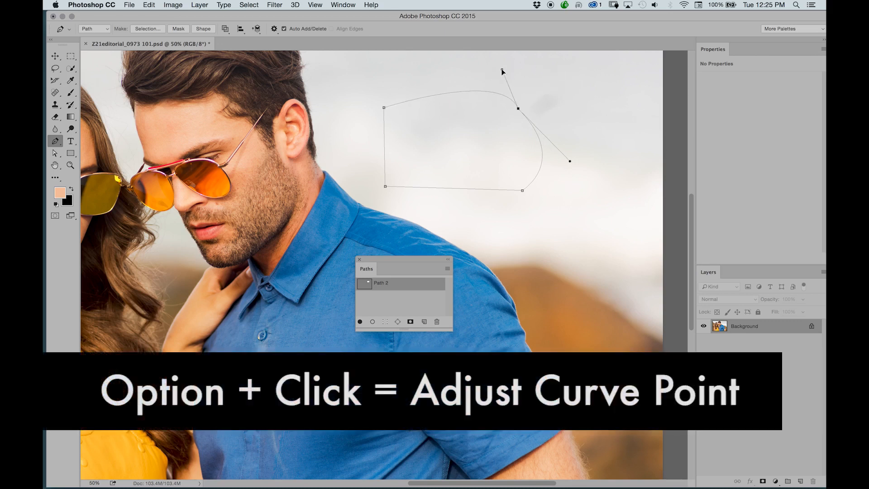
left_click_drag(486, 71, 519, 53)
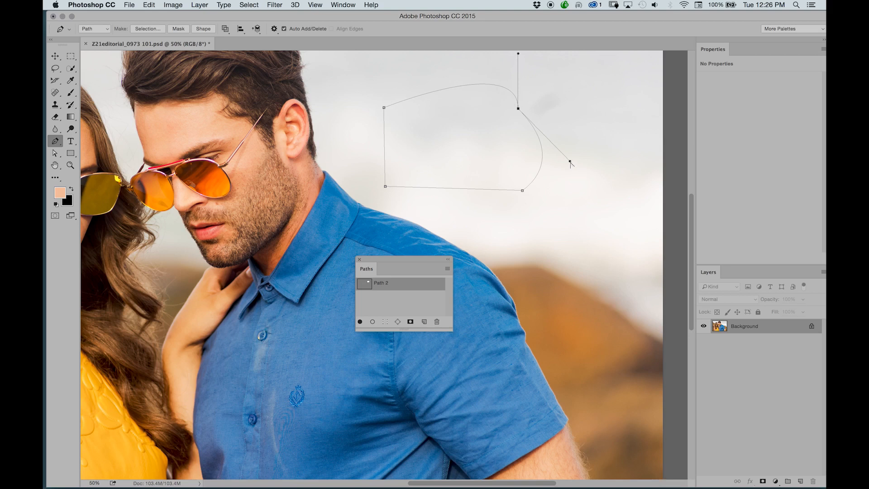
left_click_drag(569, 156, 570, 110)
left_click(518, 109, "alt")
key("super+z")
Delete Path 2 and create a new empty path
left_click_drag(412, 282, 436, 323)
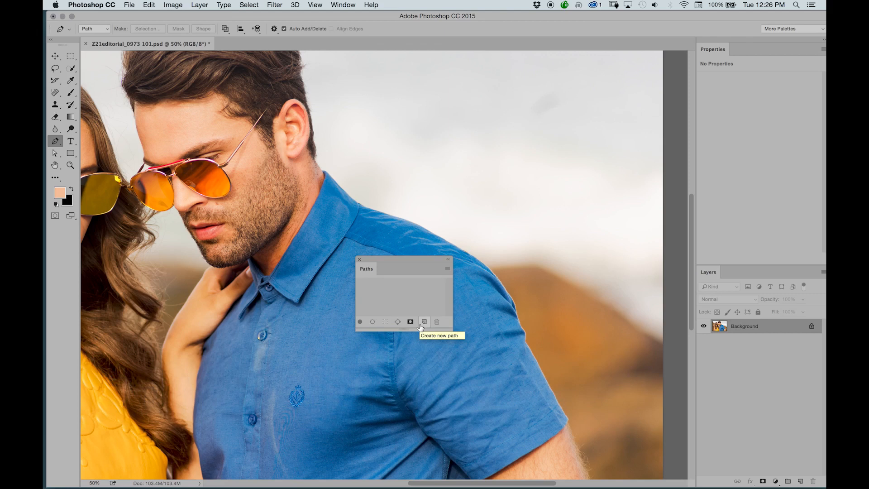
left_click(420, 325)
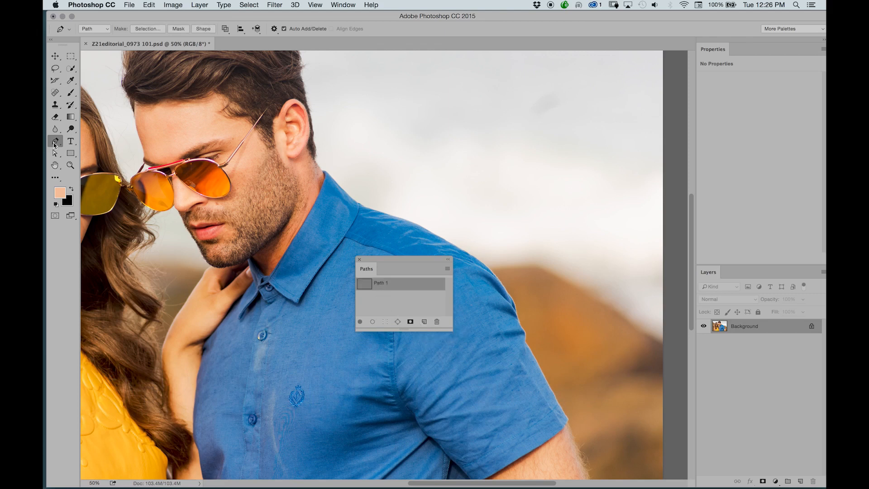
Draw an open five-point path in Path 1 over the sky, mixing corner and curved points and undoing one misplaced curve point
left_click(443, 104)
left_click_drag(573, 106, 611, 139)
left_click_drag(612, 138, 612, 138)
key("super+z")
left_click_drag(556, 99, 579, 124)
left_click(555, 168)
left_click(480, 187)
left_click_drag(384, 147, 351, 99)
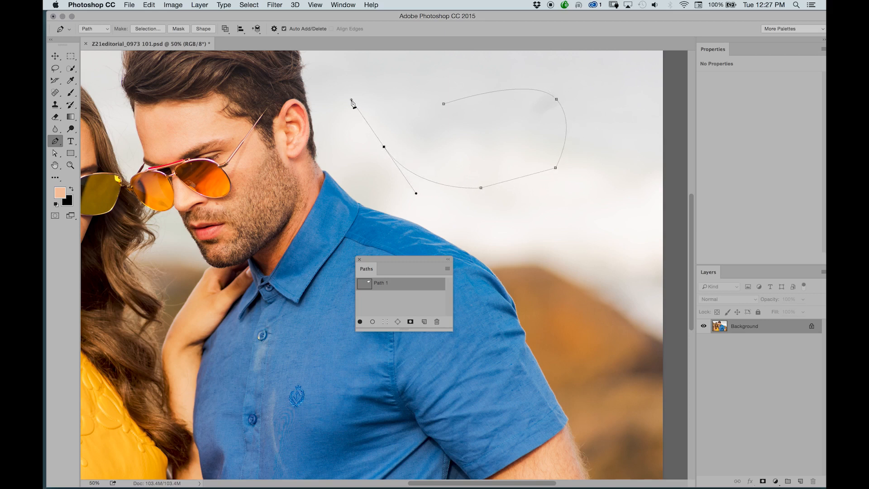
Close the sky path at its starting anchor point and adjust the direction handles there to smooth the curve
left_click(443, 104)
left_click_drag(444, 104, 464, 81)
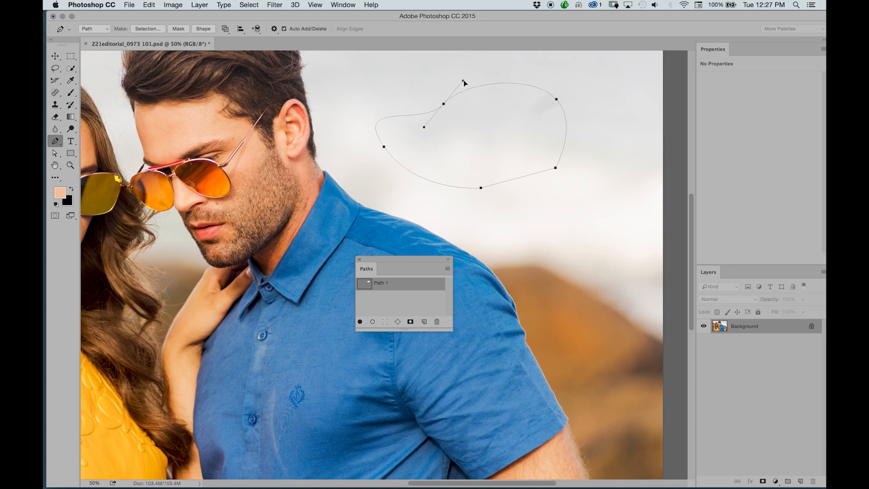
left_click(444, 105, "alt")
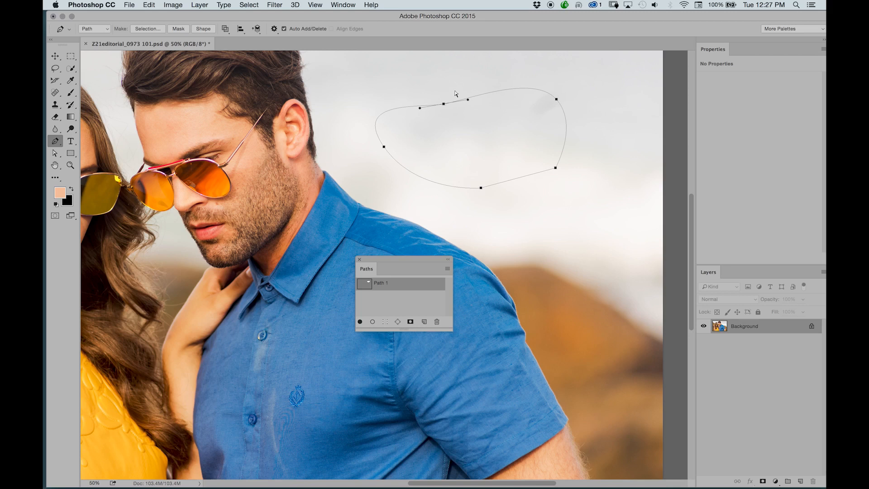
Shift the whole sky path slightly, hide and reshow its anchor points, and try moving the points on its lower edge
mouse_move(473, 188)
left_mouse_down()
mouse_move(458, 172)
mouse_move(493, 170)
mouse_move(504, 207)
mouse_move(470, 189)
left_mouse_up()
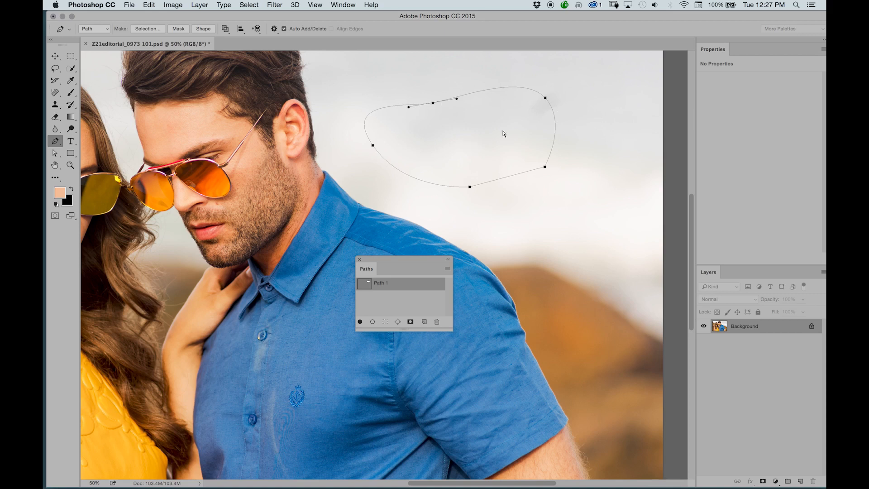
left_click(471, 140, "super")
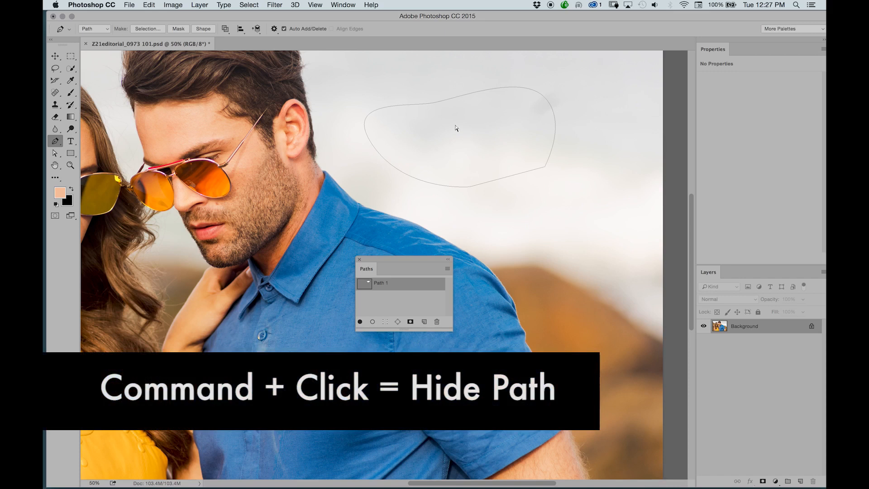
left_click(439, 104, "super")
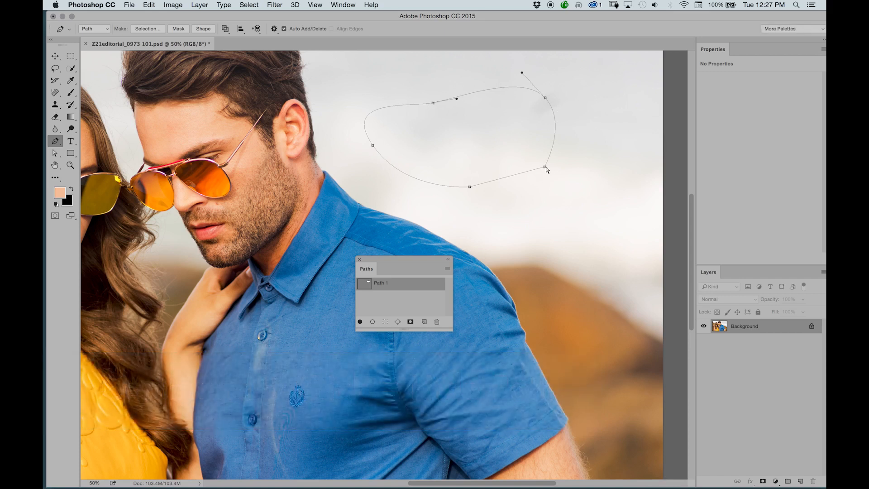
mouse_move(545, 169)
left_mouse_down()
mouse_move(571, 180)
mouse_move(582, 167)
mouse_move(515, 142)
mouse_move(498, 167)
mouse_move(594, 178)
mouse_move(551, 183)
left_mouse_up()
left_click_drag(471, 190, 488, 227)
mouse_move(551, 180)
left_mouse_down()
mouse_move(560, 169)
mouse_move(535, 164)
mouse_move(541, 175)
left_mouse_up()
Delete Path 1 from the document
key("Delete")
left_click_drag(405, 285, 434, 322)
Start a new path on the man's orange lens nearest his ear, placing the first two anchor points along its outer edge
left_click_drag(399, 261, 530, 282)
left_click_drag(301, 208, 443, 244)
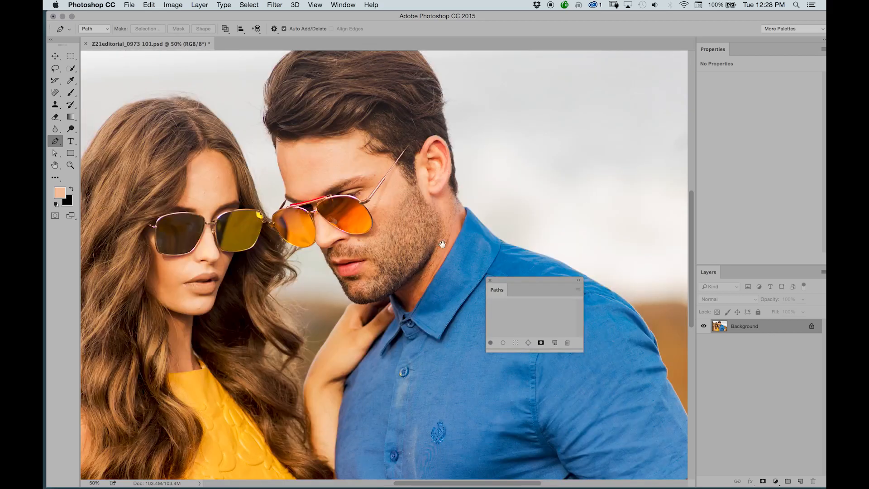
key("super+equal")
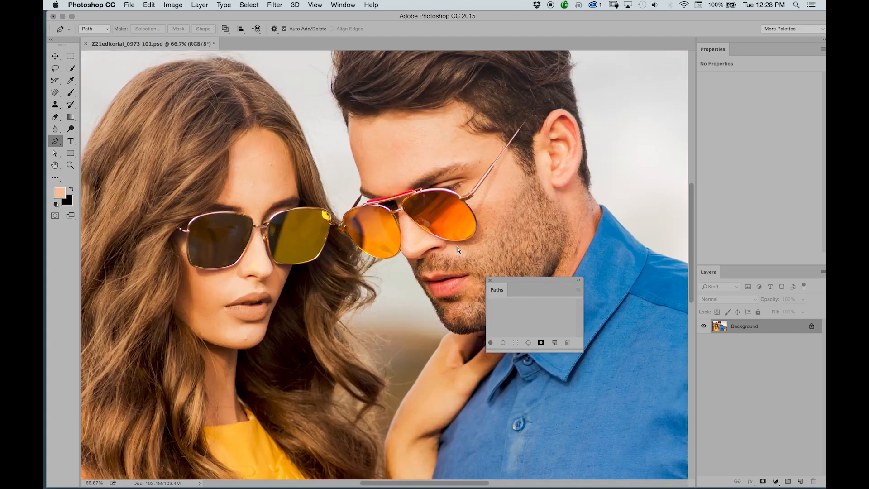
key("super+equal")
key("super+equal")
key("super+equal")
left_click_drag(369, 123, 298, 258)
left_click_drag(508, 107, 398, 146)
left_click_drag(493, 184, 387, 207)
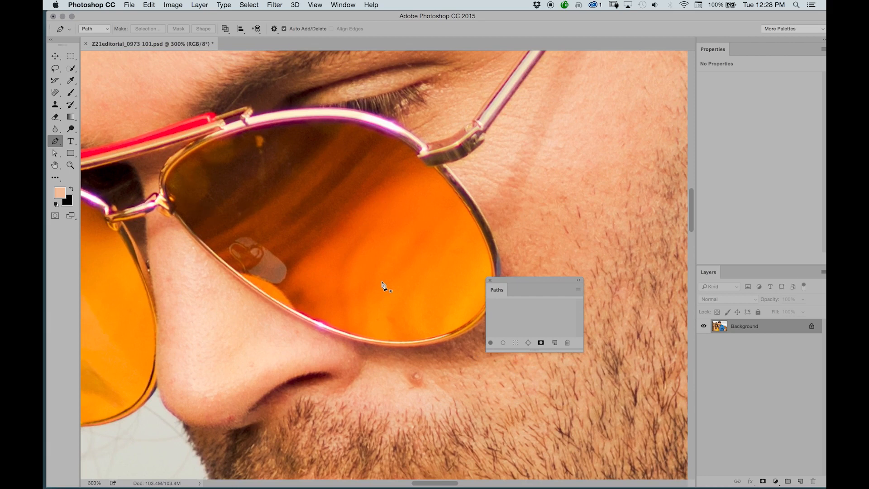
left_click_drag(423, 287, 337, 272)
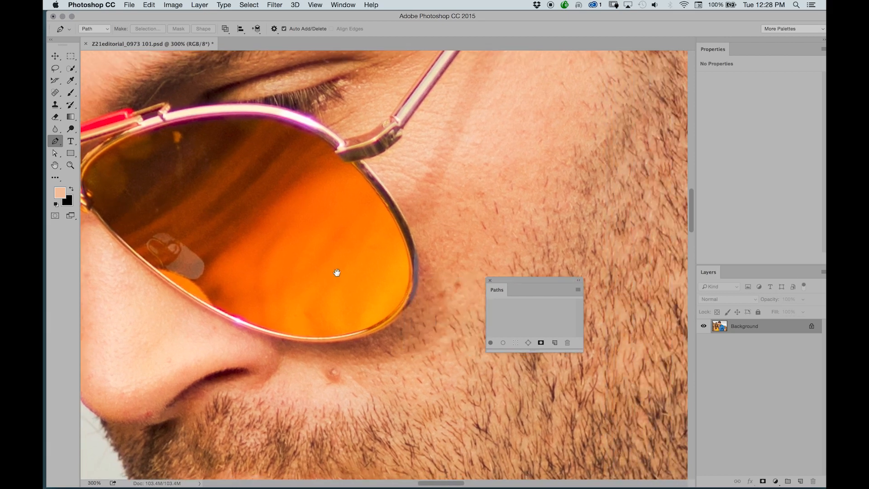
left_click(392, 313)
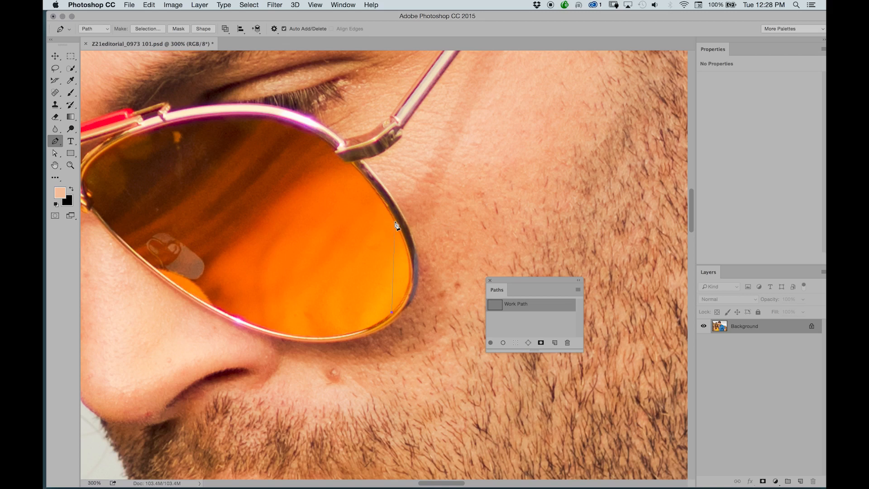
left_click(366, 166)
Extend the path up the lens's outer edge and around the temple-arm hinge to the start of the upper rim
key("super+plus")
key("super+plus")
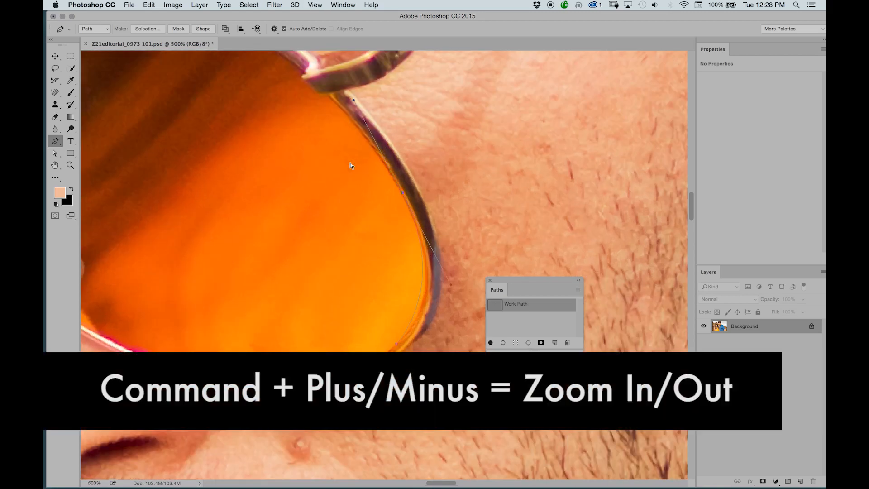
key("super+minus")
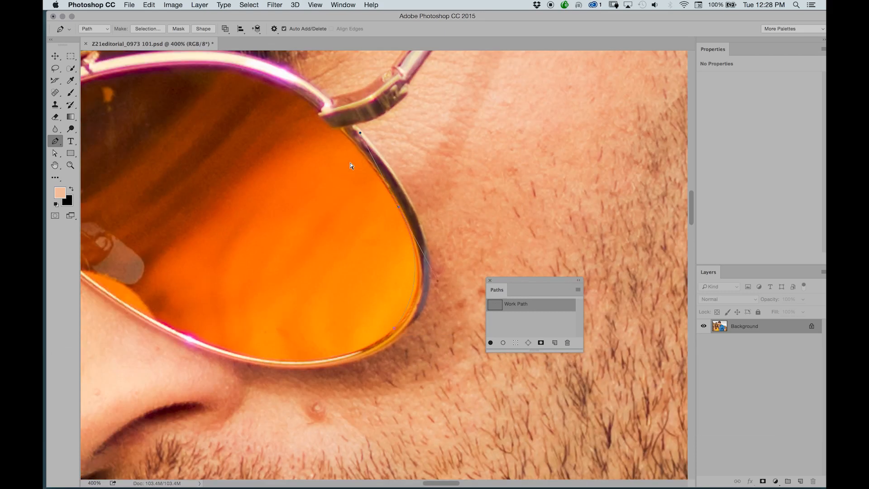
key("super+plus")
key("space")
left_click_drag(259, 140, 379, 265)
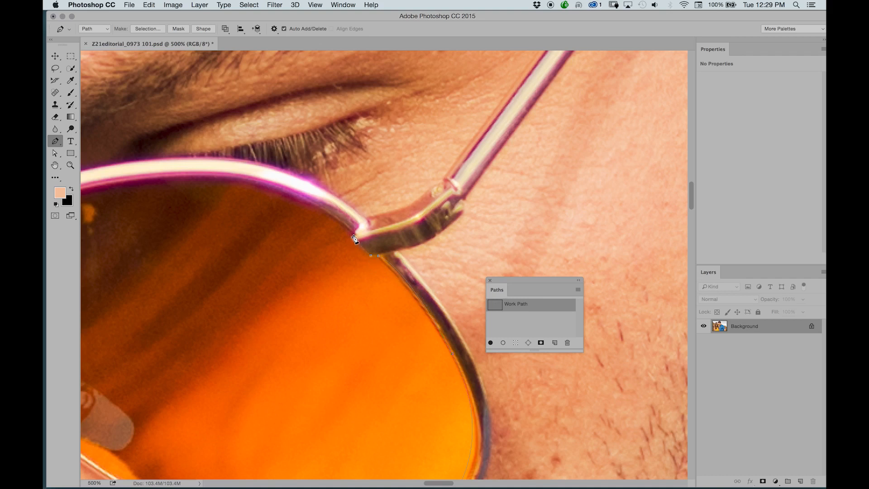
mouse_move(252, 194)
left_mouse_down()
mouse_move(385, 188)
mouse_move(372, 168)
mouse_move(384, 117)
left_mouse_up()
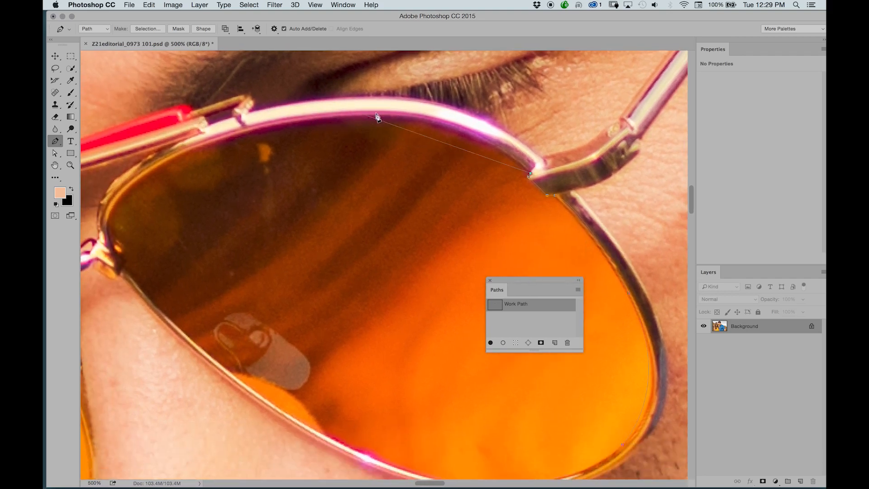
Add curved anchor points along the lens's upper rim and around its inner edge to the nose bridge
left_click_drag(401, 116, 334, 107)
left_click_drag(242, 135, 210, 144)
left_click_drag(133, 186, 114, 202)
left_click_drag(113, 242, 122, 261)
left_click_drag(122, 262, 121, 259)
Undo the last anchor point beside the nose bridge and place it again as a tighter curve along the inner rim
key("super+plus")
key("super+plus")
key("super+plus")
left_click_drag(161, 212, 460, 208)
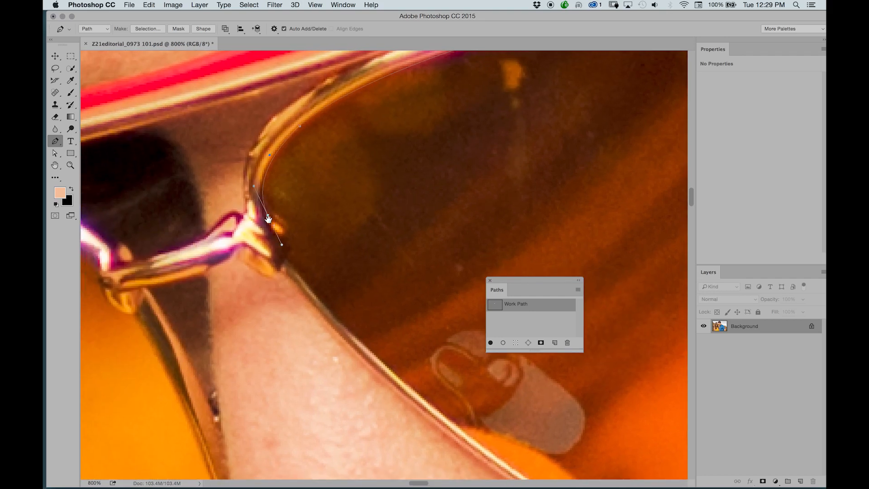
left_click(56, 141)
left_click_drag(316, 227, 250, 269)
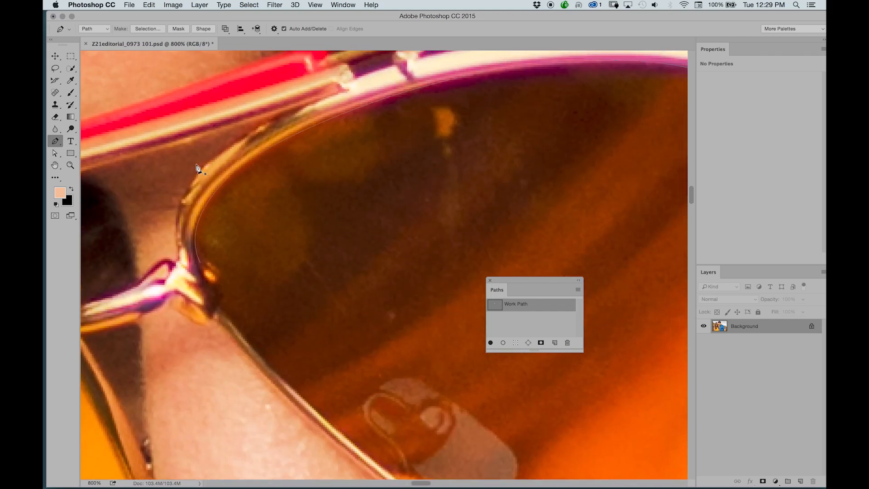
left_click(200, 263)
left_click(215, 291)
left_click(242, 331)
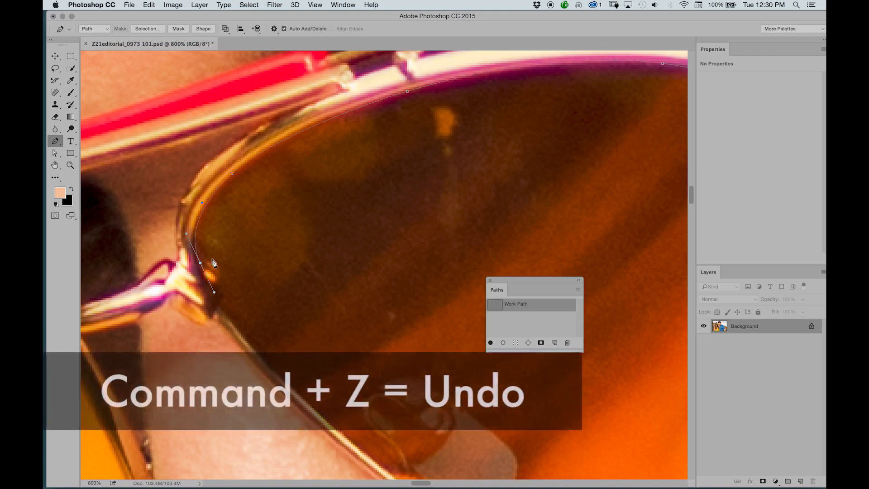
key("super+z")
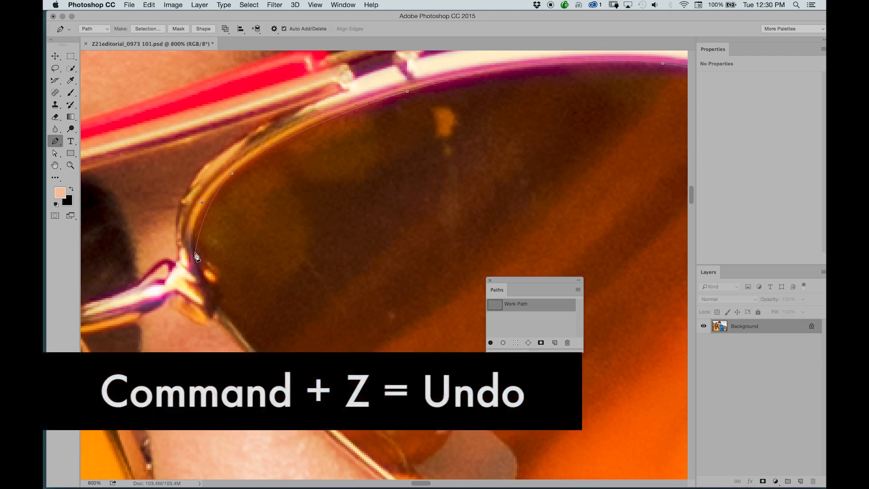
right_click(195, 254)
key("Escape")
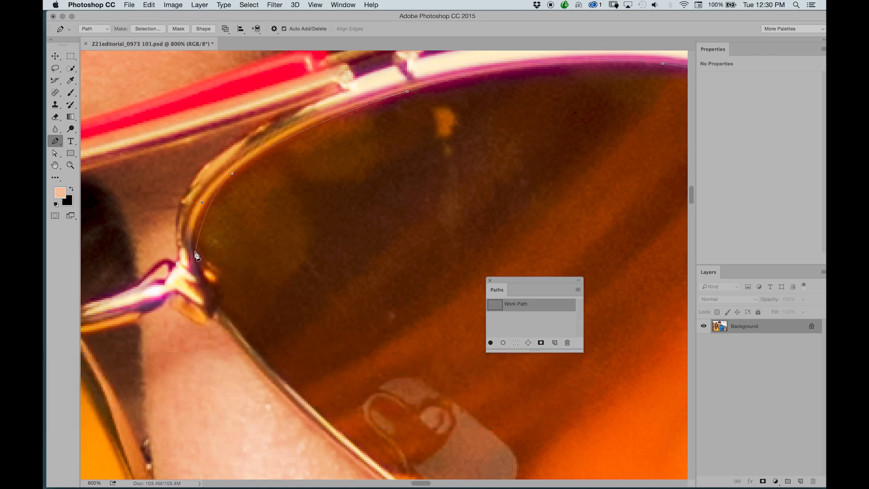
left_click_drag(195, 253, 202, 274)
left_click(202, 273)
Continue the path with curved anchor points along the lens's lower rim, from the nose bridge past the nostril
left_click_drag(260, 357, 288, 381)
left_click_drag(345, 394, 143, 193)
key("super+minus")
key("super+minus")
key("super+minus")
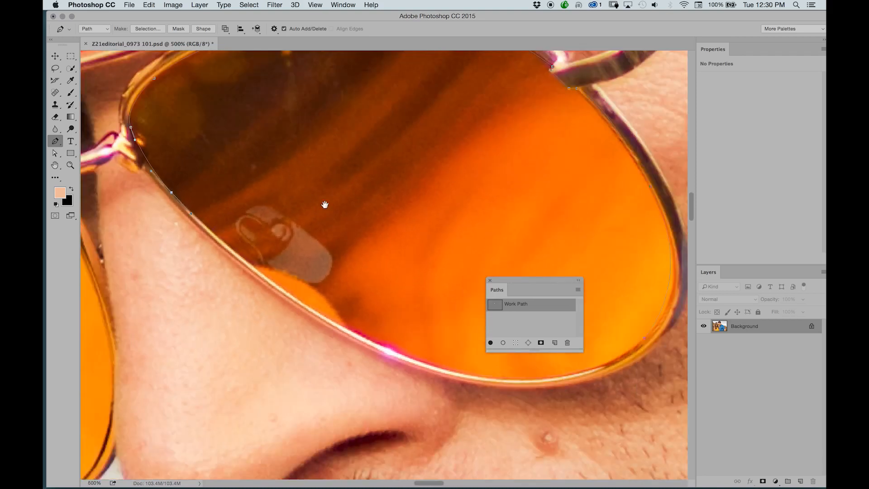
left_click_drag(324, 205, 258, 170)
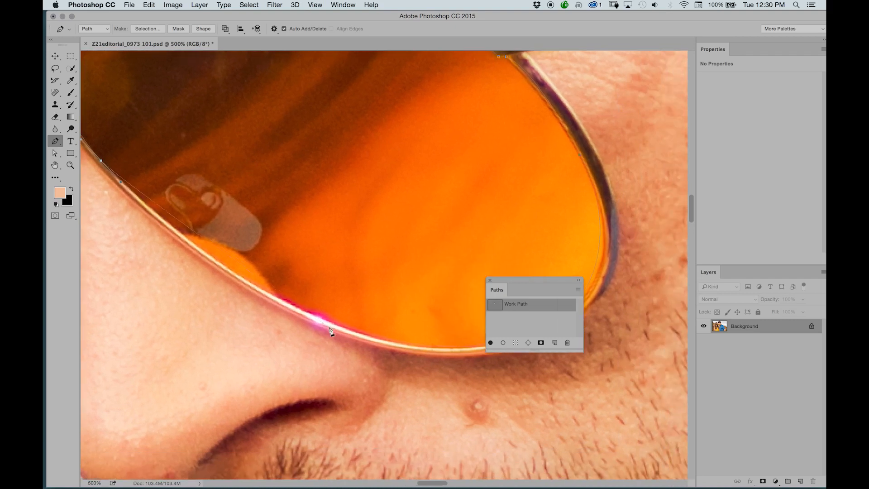
left_click(405, 345)
left_click(436, 357)
scroll(436, 357, "right", 6)
scroll(436, 357, "down", 1)
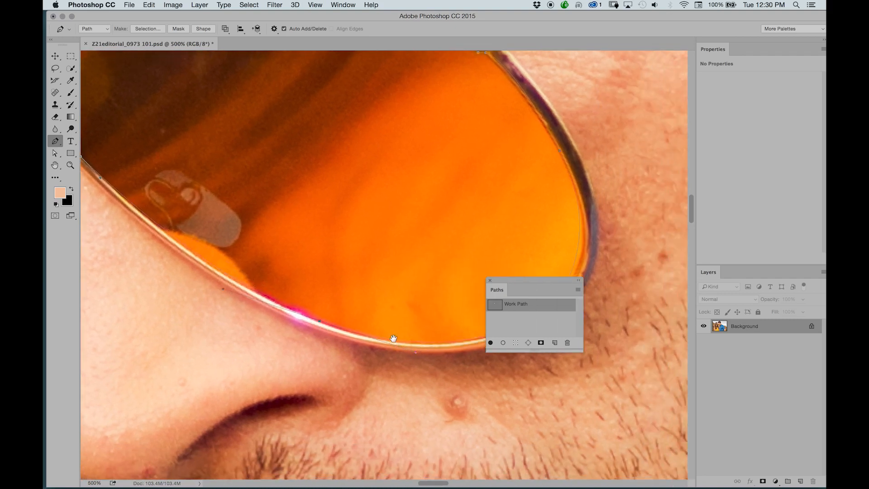
left_click_drag(372, 317, 384, 314)
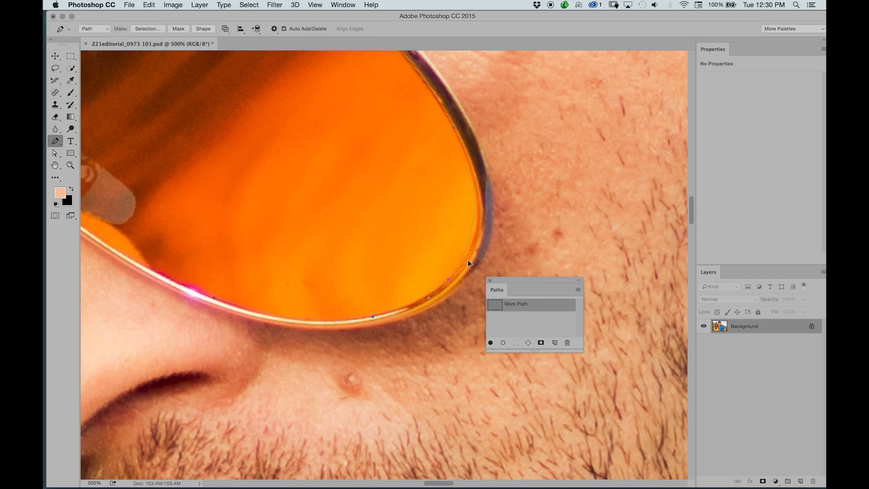
Adjust the anchor point and curve handle at the lens's lower outer corner so the path follows the rim
left_click_drag(266, 126, 319, 227)
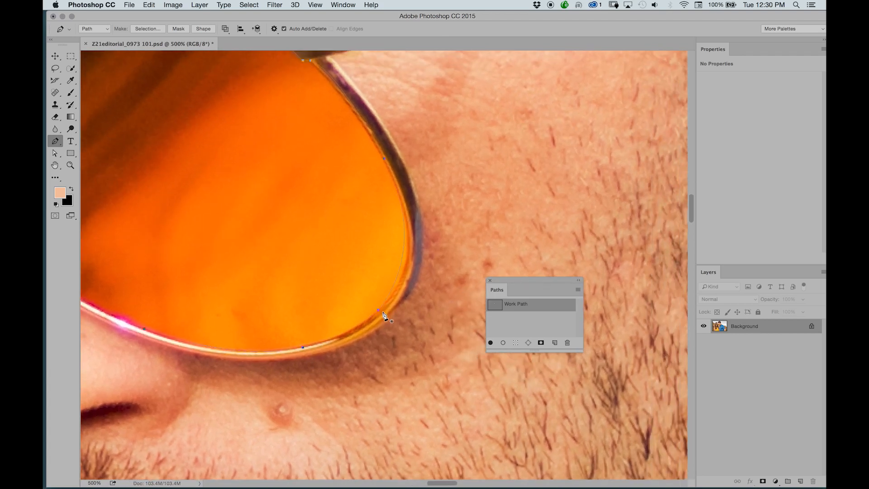
left_click(379, 312, "super")
left_click_drag(379, 312, 383, 305)
left_click_drag(384, 309, 406, 281)
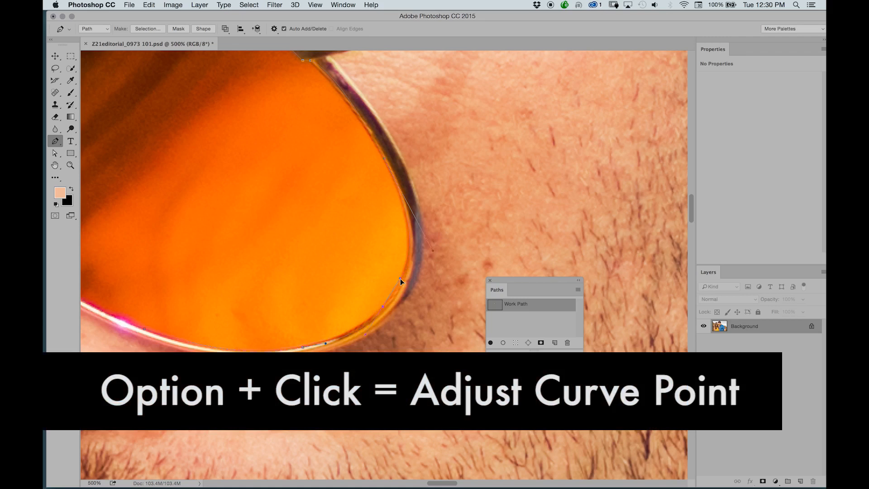
left_click_drag(400, 279, 398, 288)
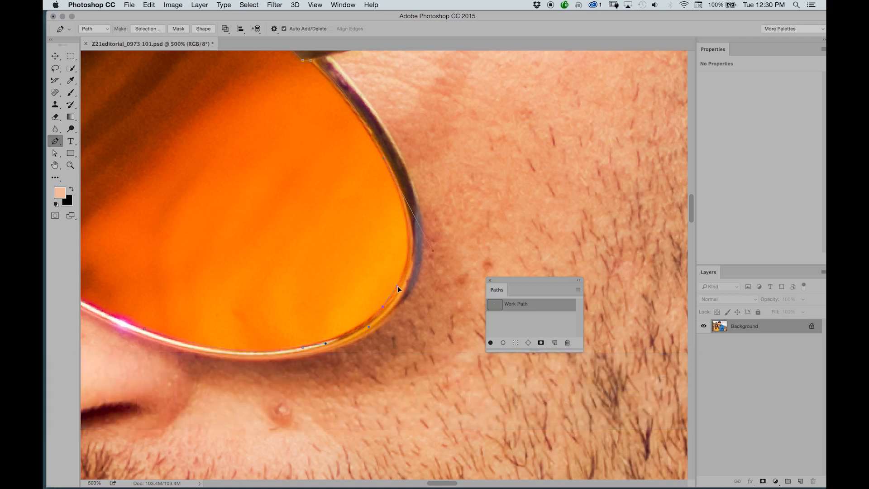
Reshape the curve on the lens's outer edge just below the temple-arm hinge with its anchor handle so it hugs the rim
left_click_drag(386, 208, 375, 290)
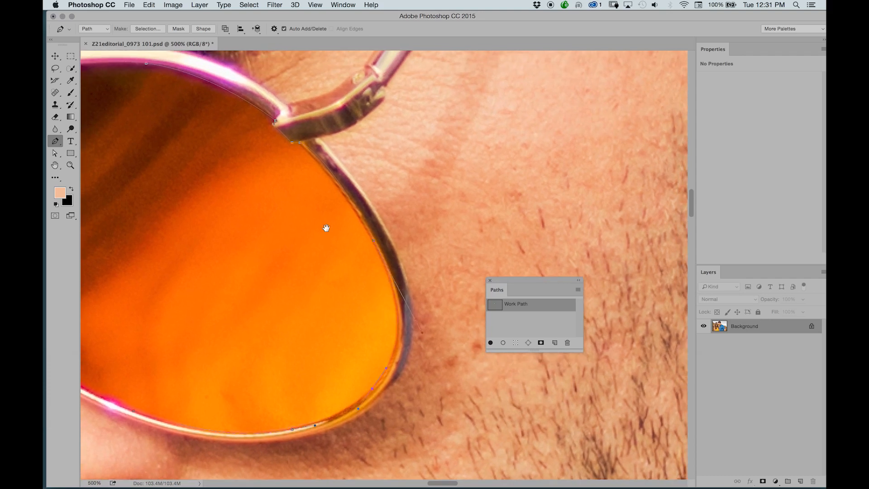
left_click_drag(286, 198, 351, 251)
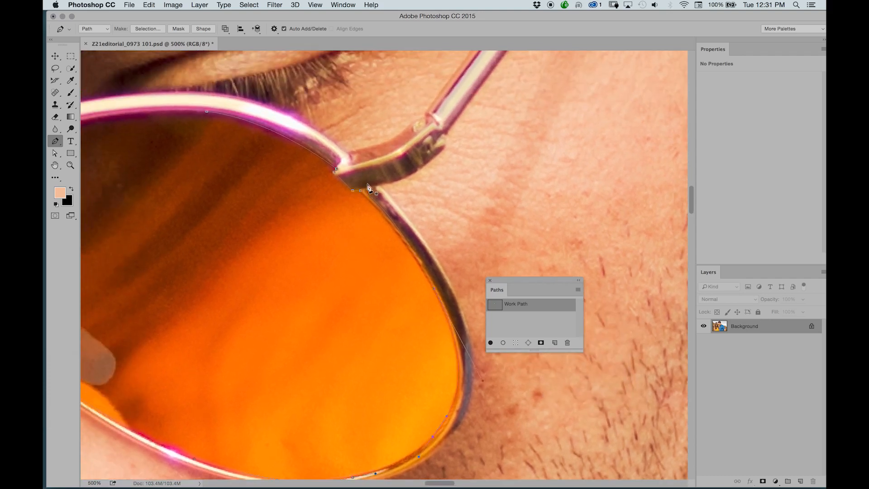
key("super+equal")
key("super+equal")
key("super+equal")
key("super+equal")
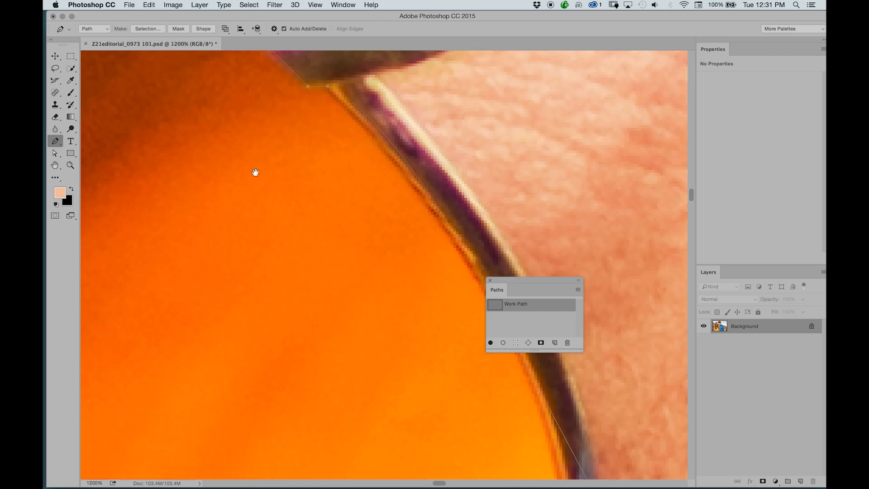
left_click_drag(398, 229, 343, 249)
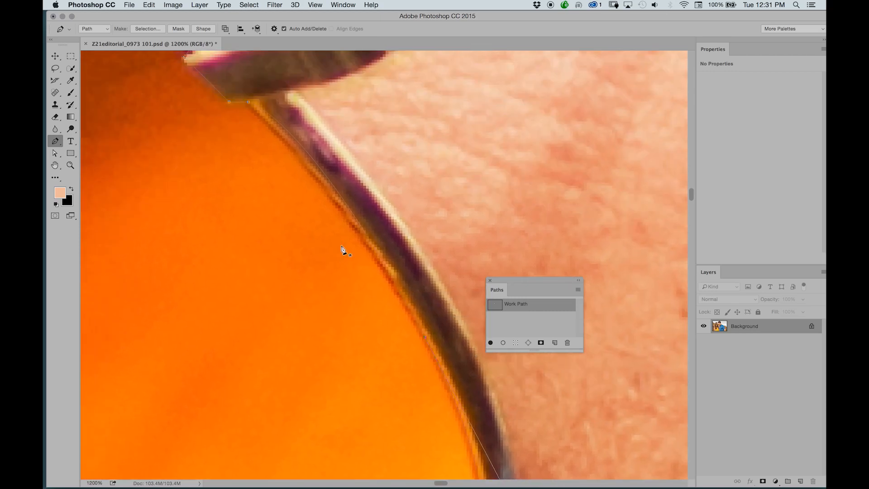
left_click(425, 339, "super")
left_click_drag(318, 169, 300, 200)
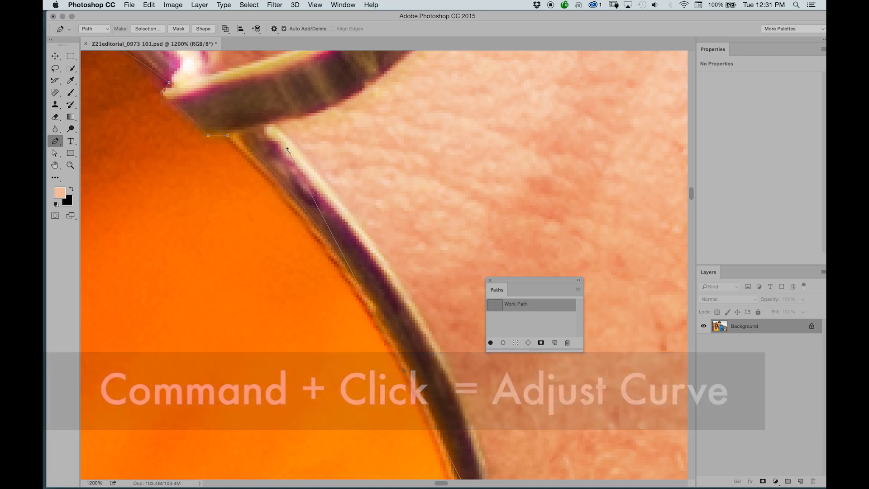
left_click_drag(287, 149, 273, 164)
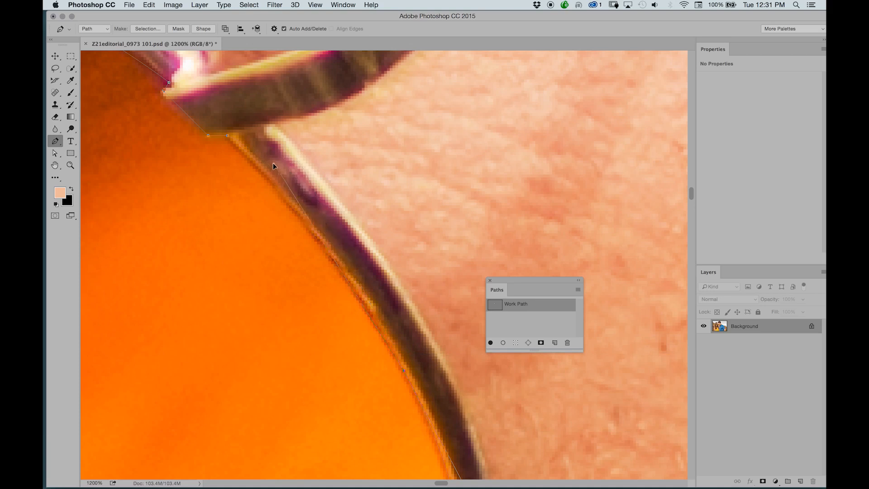
Adjust the curve handle of the upper-rim anchor point so the segment toward the hinge fits the lens edge
left_click_drag(249, 168, 414, 270)
left_click_drag(208, 162, 396, 240)
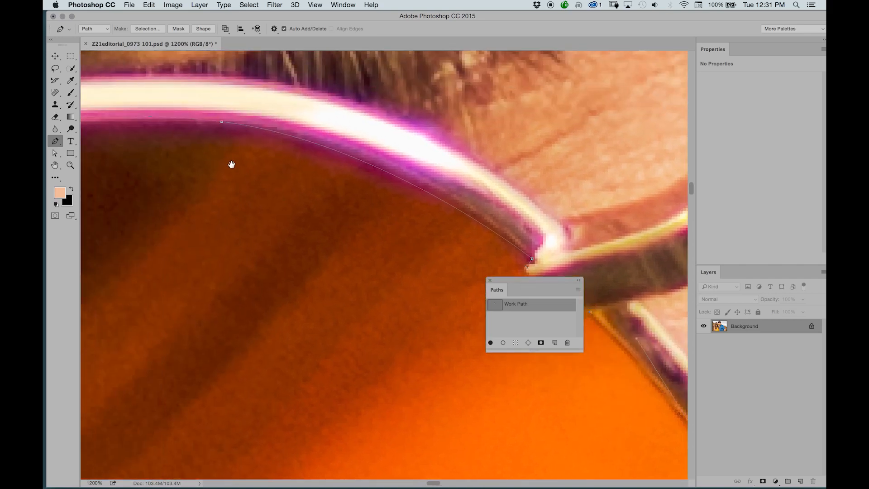
left_click_drag(230, 165, 288, 185)
key("super+minus")
key("super+minus")
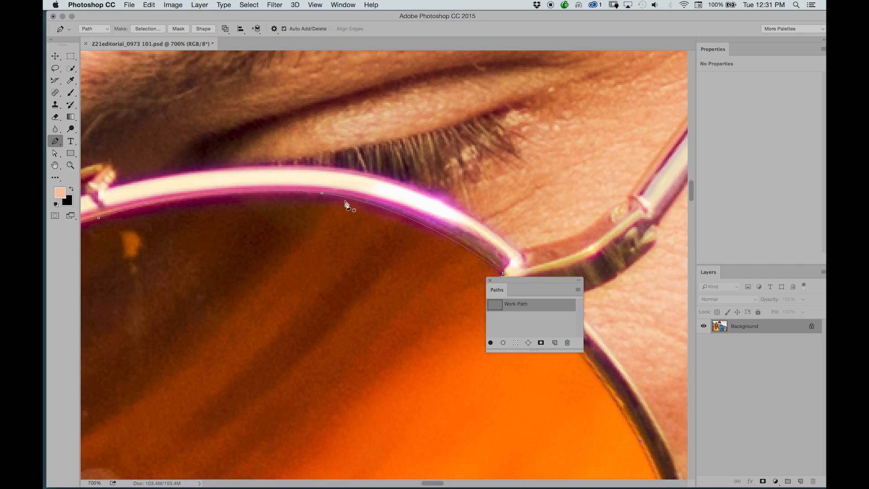
left_click(322, 194, "super")
left_click_drag(416, 205, 441, 216)
Adjust the curve handle on the lower rim beside the nose so the path matches the lens edge
left_click_drag(231, 253, 498, 151)
left_click_drag(412, 366, 400, 317)
left_click_drag(342, 316, 258, 206)
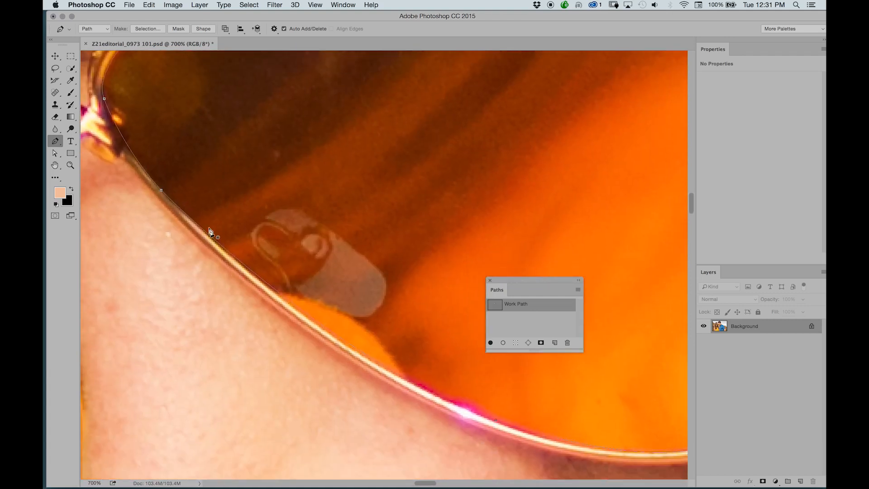
left_click(161, 191)
left_click_drag(232, 262, 261, 286)
Check how closely the path follows the lower rim, outer edge and whole outline of the lens
left_click_drag(390, 335, 170, 204)
key("super+minus")
key("super+minus")
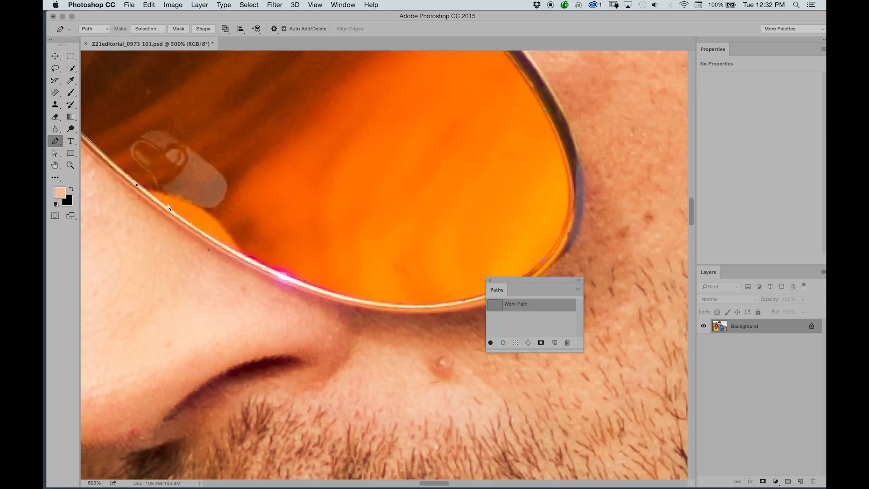
left_click_drag(338, 277, 227, 274)
left_click_drag(388, 188, 393, 281)
key("super+minus")
key("super+minus")
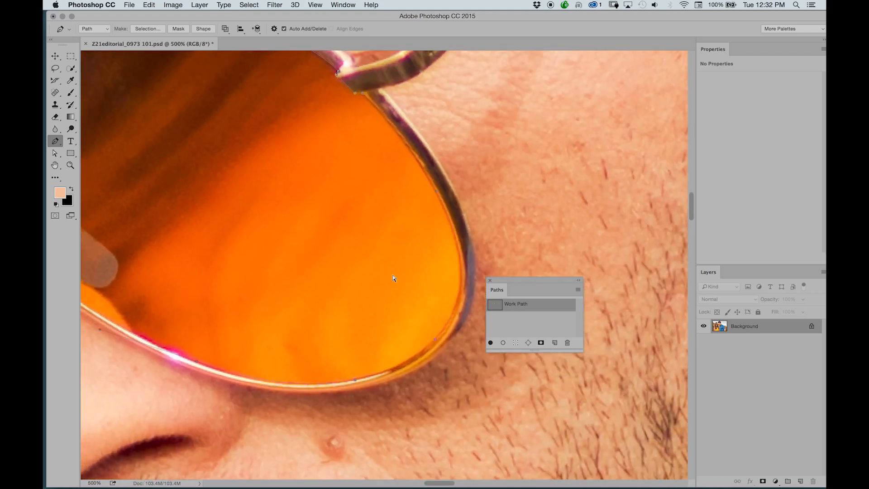
key("super+minus")
left_click_drag(252, 178, 342, 247)
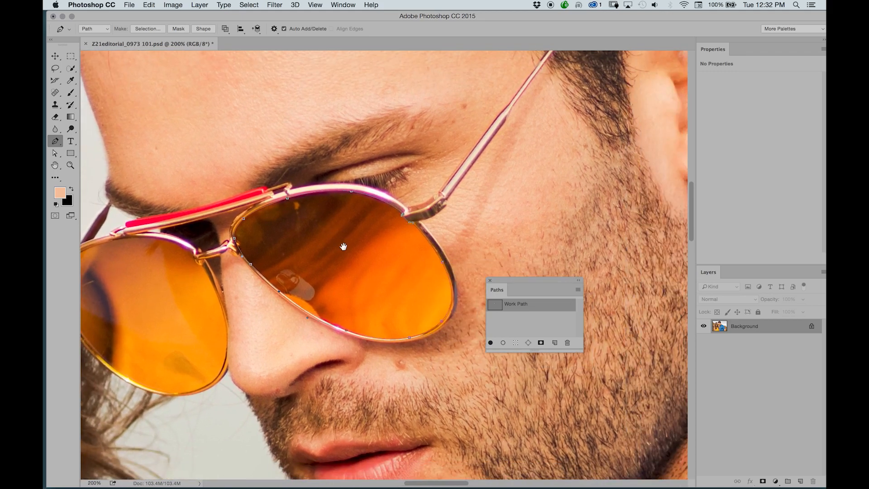
Make a new selection from the lens's work path with a 2-pixel feather radius
right_click(525, 307)
left_click(539, 330)
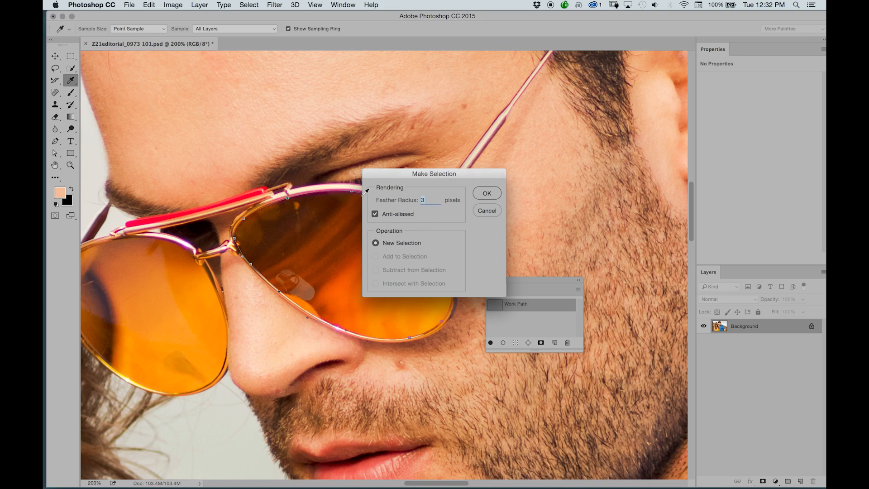
left_click(482, 194)
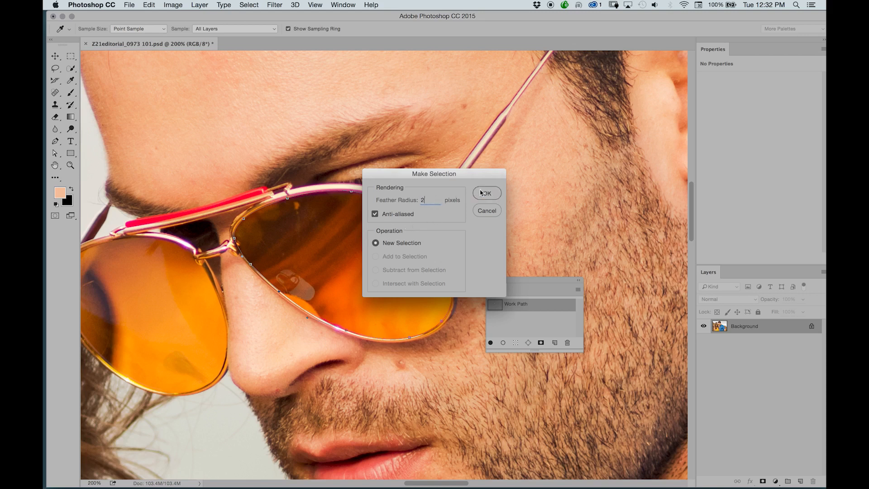
Add a Curves adjustment layer limited to the lens selection and raise the RGB midtones to brighten the lens
left_click(775, 481)
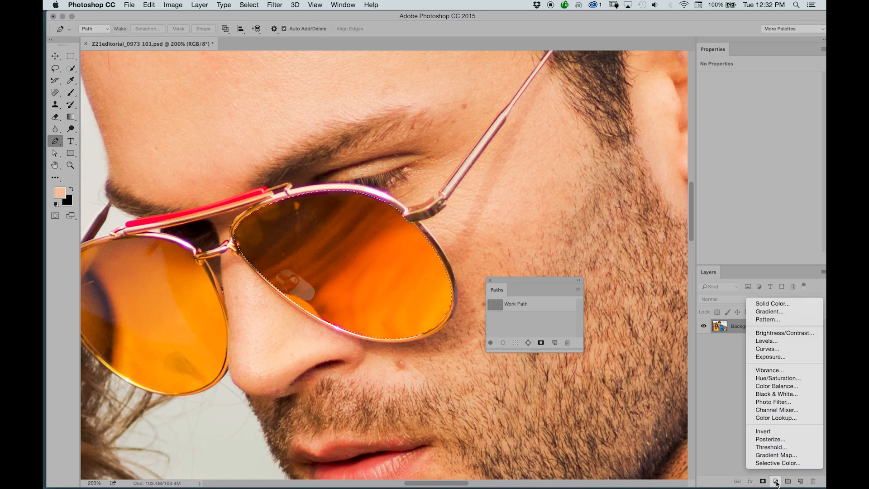
left_click(777, 349)
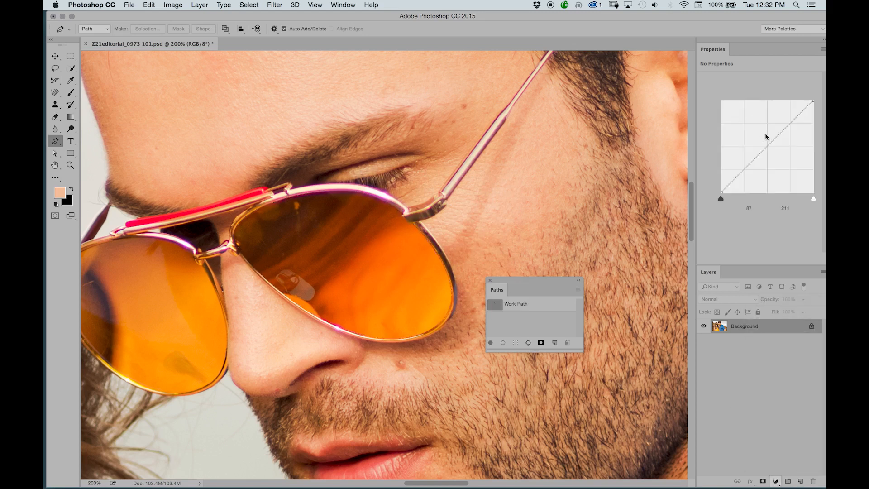
mouse_move(767, 143)
left_mouse_down()
mouse_move(767, 165)
mouse_move(762, 131)
left_mouse_up()
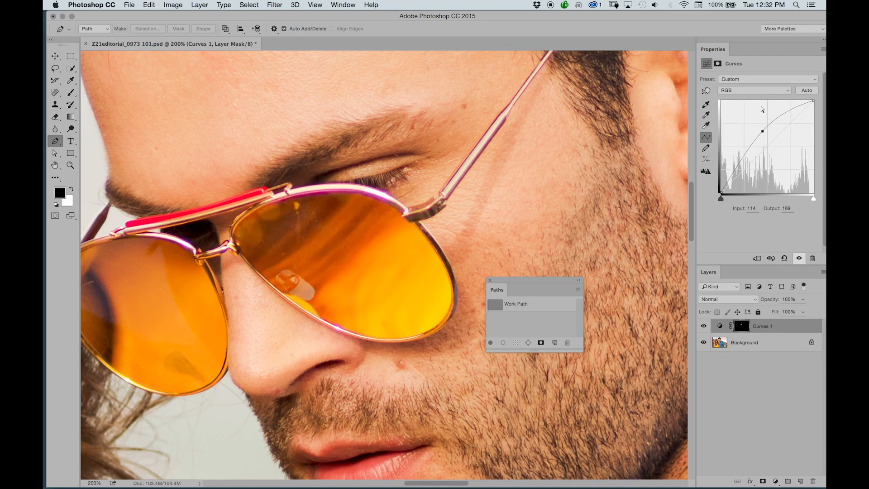
Lower the midtones of the Curves layer's Red channel to output 97 at input 127
left_click(759, 94)
left_click(758, 99)
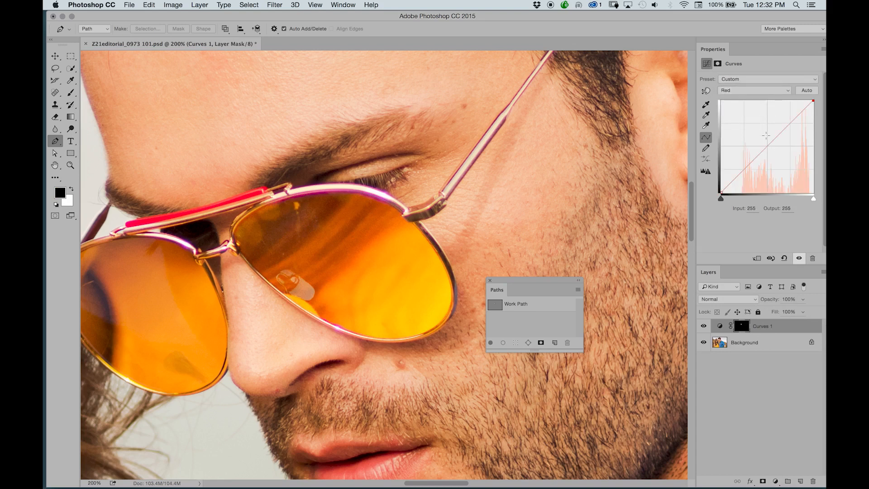
mouse_move(766, 143)
left_mouse_down()
mouse_move(764, 172)
mouse_move(760, 115)
mouse_move(766, 158)
left_mouse_up()
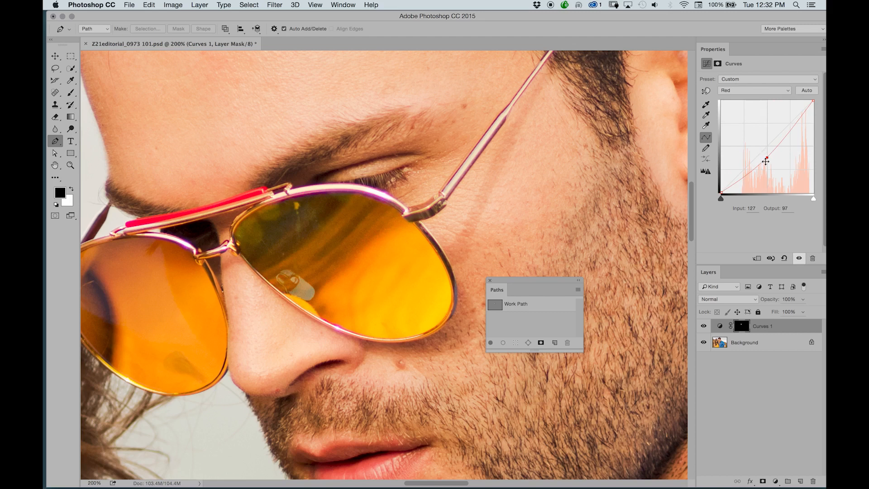
Add a Solid Color fill layer in peach e3be9a above the Curves layer
left_click(775, 481)
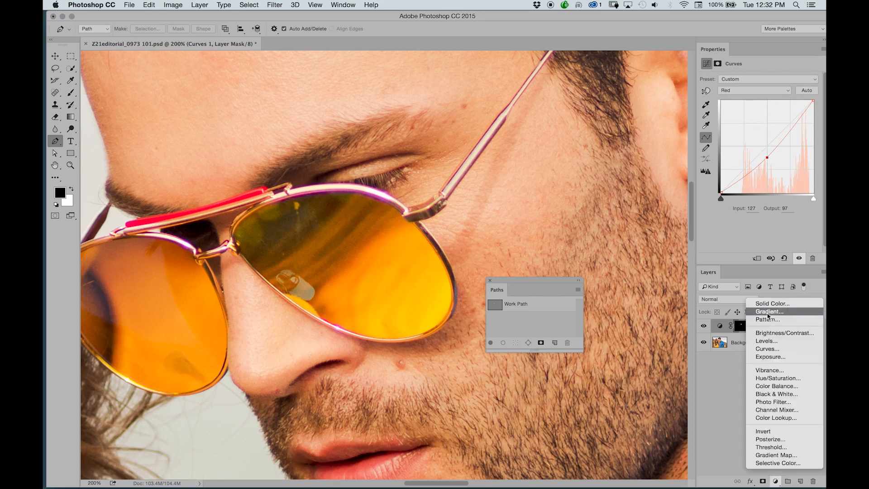
left_click(773, 304)
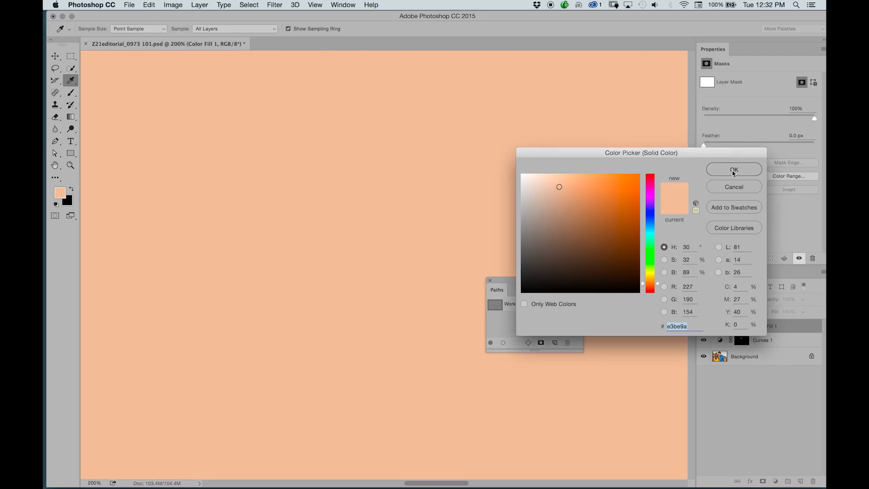
left_click(733, 170)
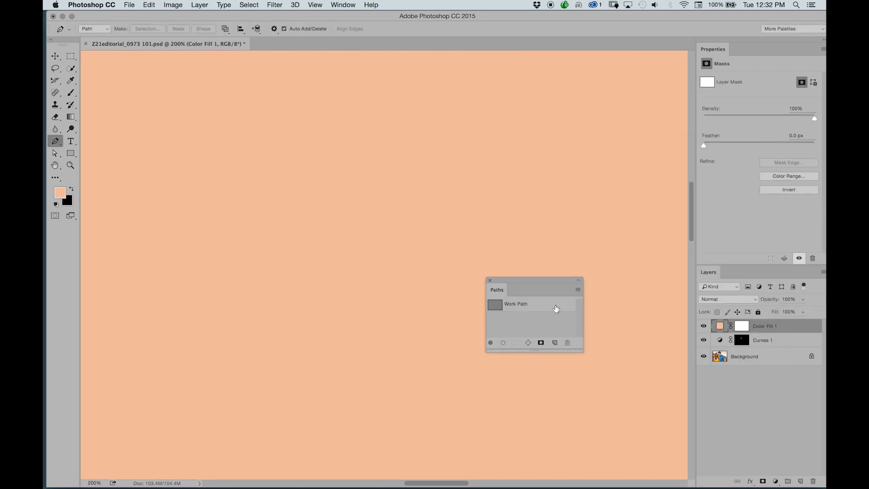
Load the lens's work path again as a new selection with a 2-pixel feather over the solid color layer
left_click(518, 310)
right_click(518, 309)
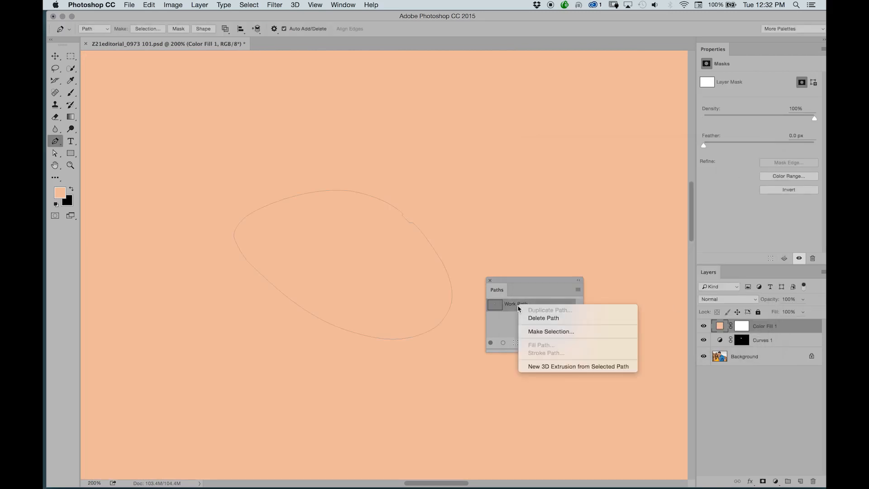
left_click(534, 332)
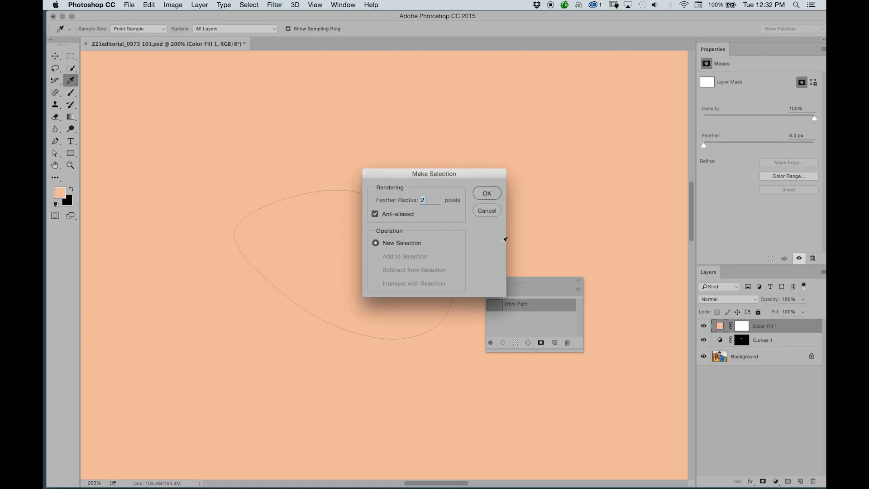
left_click(481, 194)
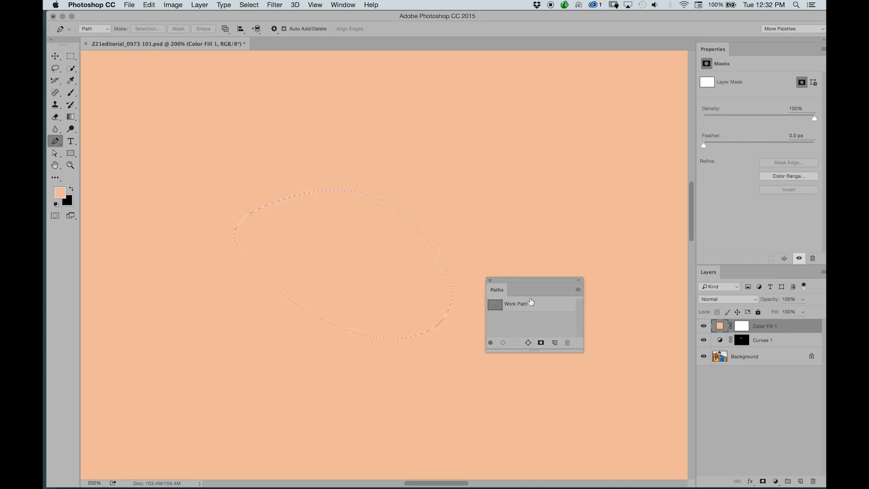
Paint the lens selection black on the color fill layer's mask with a size 200 brush at 100% flow
left_click(742, 329)
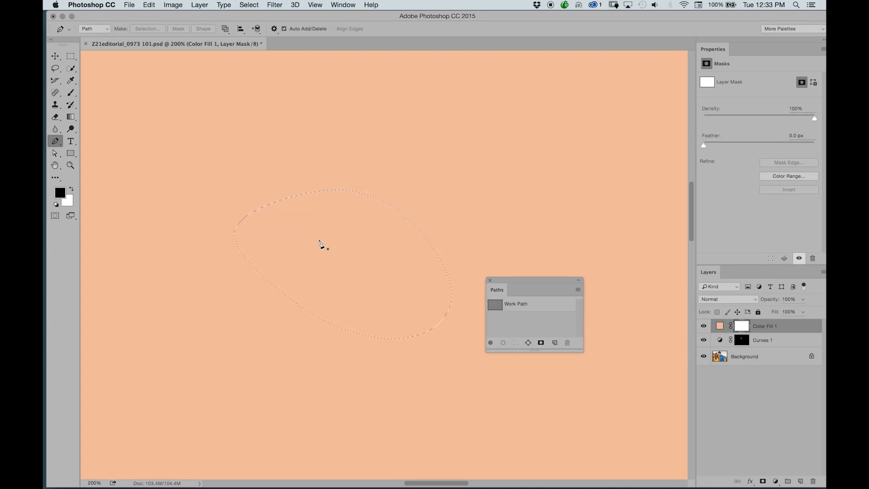
key("b")
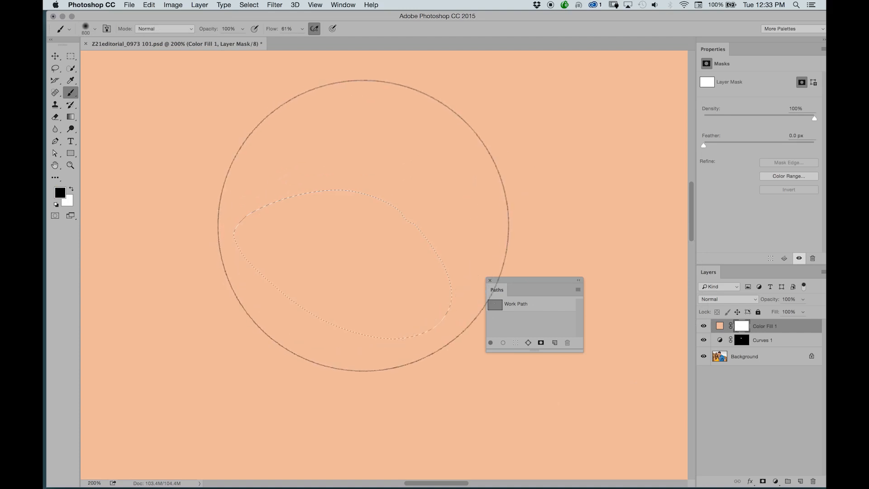
key("bracketleft")
key("bracketleft")
key("bracketleft")
key("bracketleft")
key("bracketleft")
left_click_drag(272, 30, 323, 33)
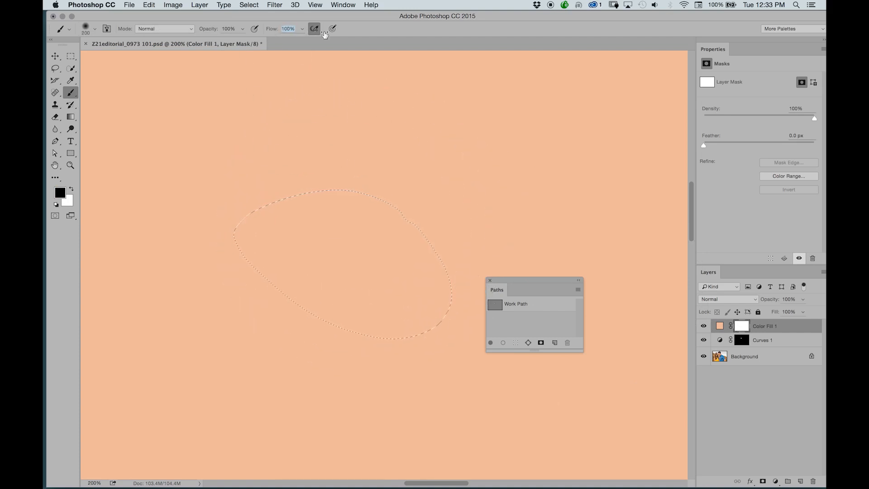
mouse_move(281, 209)
left_mouse_down()
mouse_move(341, 183)
mouse_move(263, 298)
mouse_move(417, 251)
mouse_move(427, 283)
mouse_move(463, 256)
left_mouse_up()
Deselect the lens and invert the fill layer's mask so the peach color covers only the lens
key("super+d")
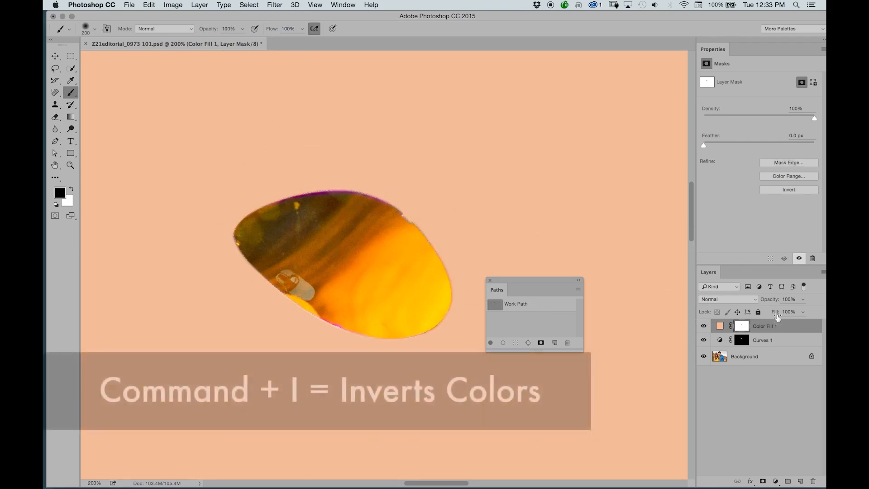
key("super+i")
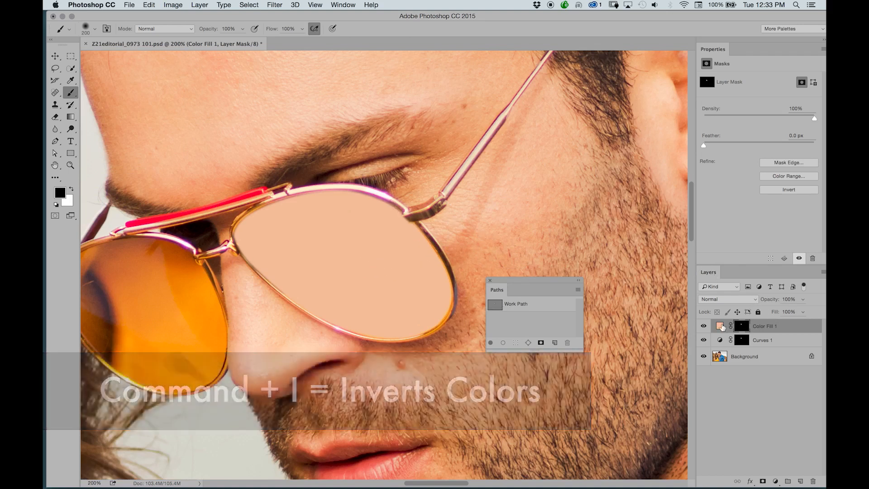
Set the peach color fill layer's blend mode to Color
left_click(719, 326)
left_click(727, 299)
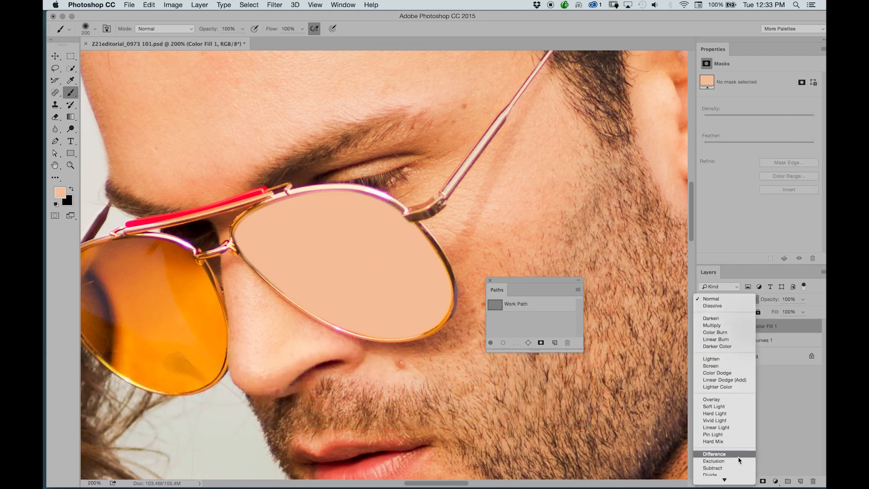
left_click(709, 472)
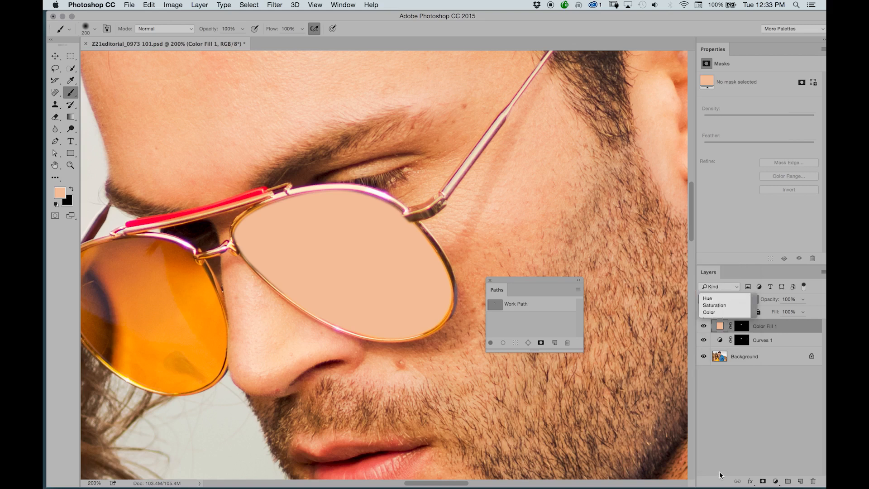
Change the fill layer's color to teal 60bdbc and lower its opacity to 49%
double_click(717, 327)
left_click(579, 205)
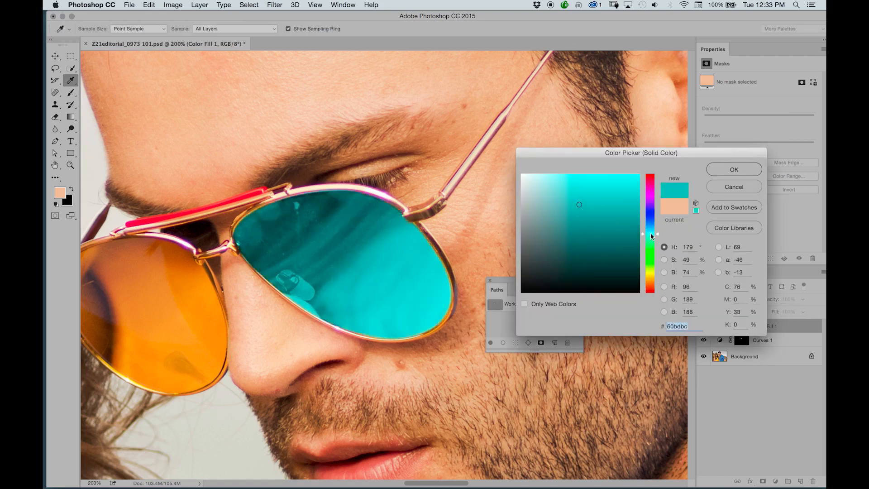
left_click(734, 169)
key("b")
left_click_drag(771, 300, 746, 299)
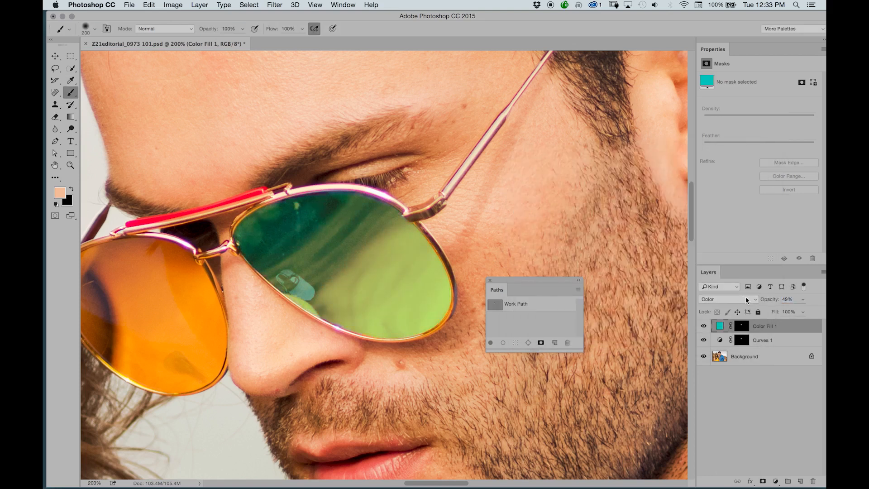
Load the lens's work path as a selection with a 2-pixel feather and drop the selection again
left_click(524, 306)
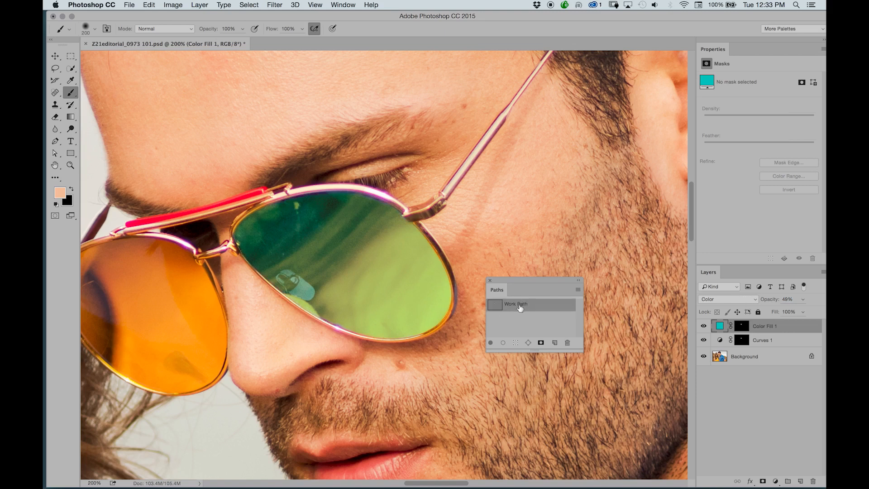
right_click(520, 307)
left_click(541, 333)
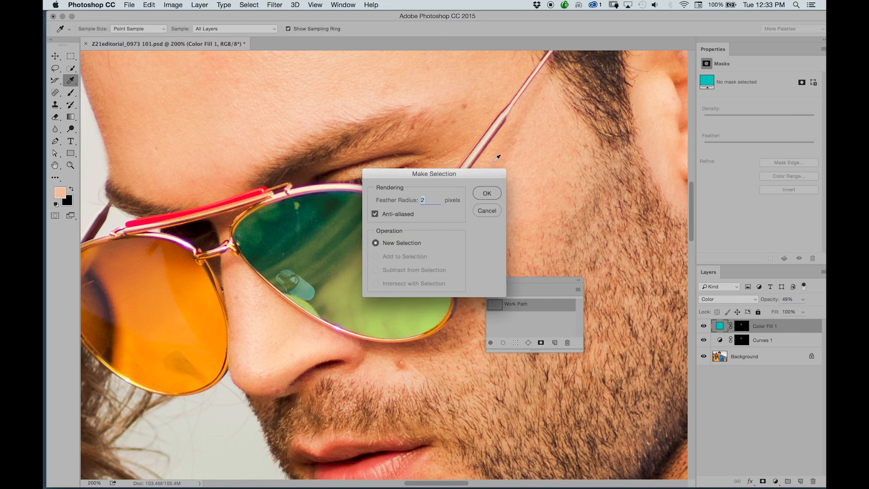
left_click(482, 193)
key("b")
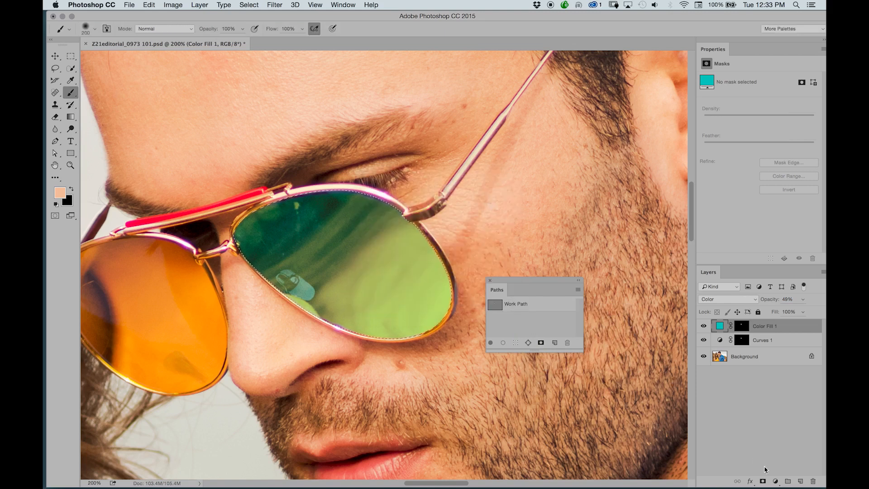
left_click(774, 480)
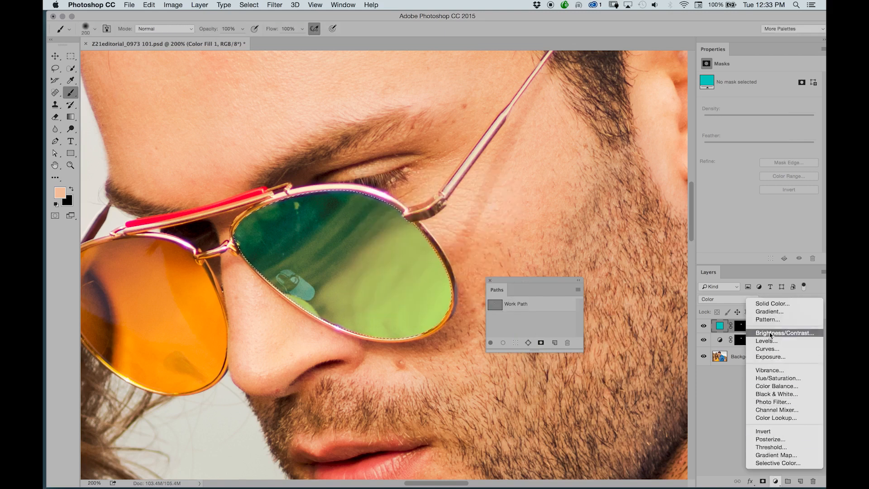
left_click(722, 371)
key("super+d")
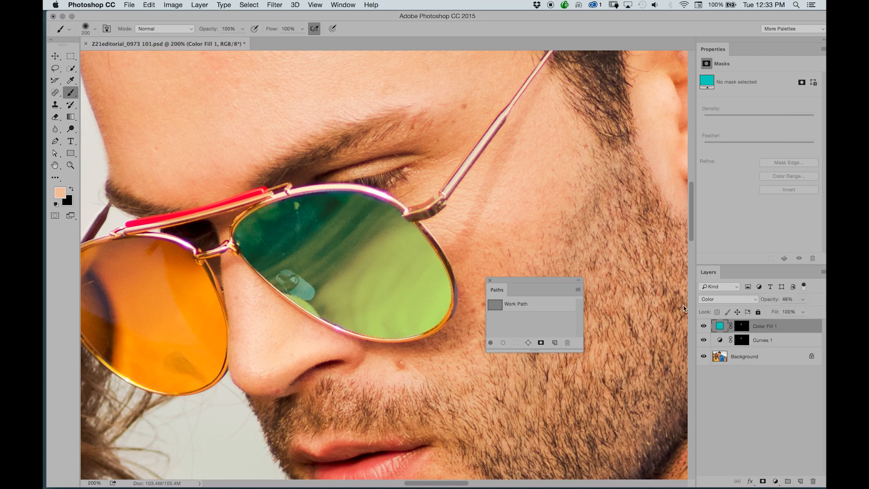
Add a Levels adjustment layer above the color fill layer and invert its mask to black
left_click(776, 481)
left_click(775, 481)
left_click(672, 375)
left_click(705, 388)
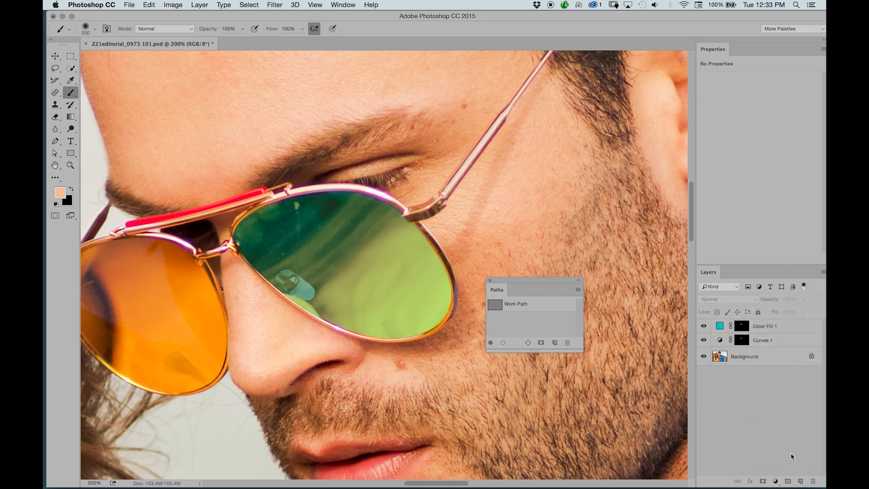
left_click(776, 481)
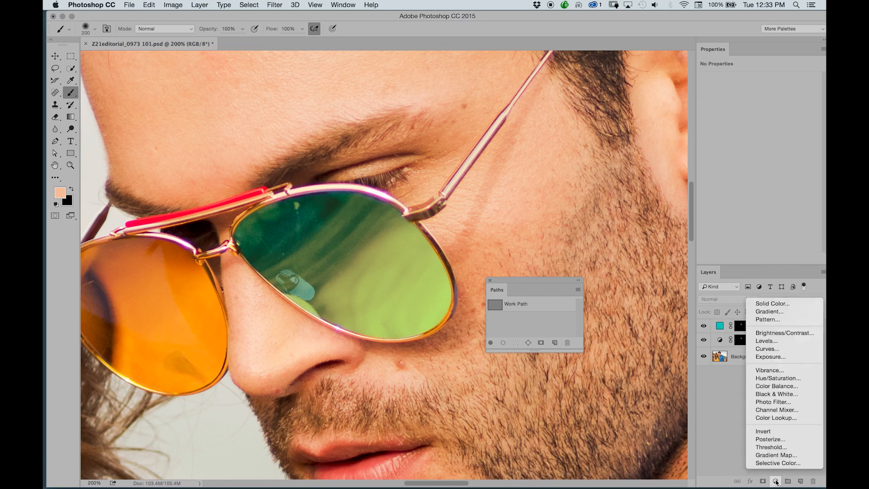
left_click(781, 342)
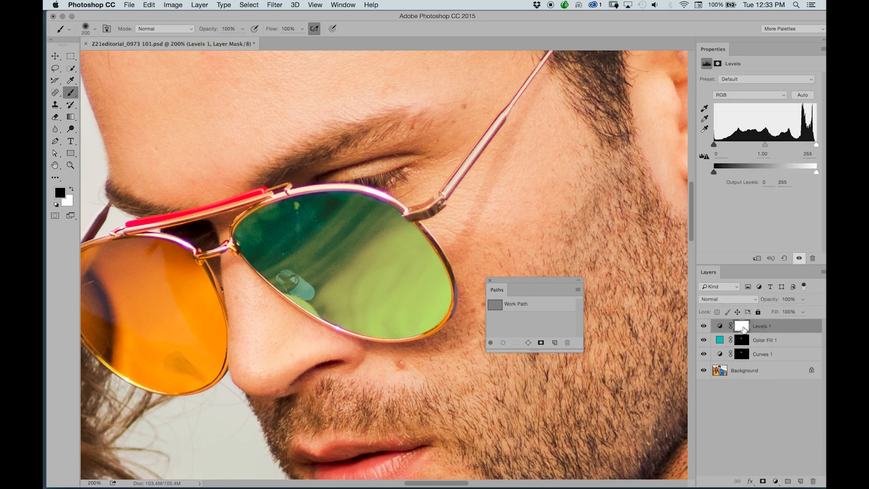
key("super+i")
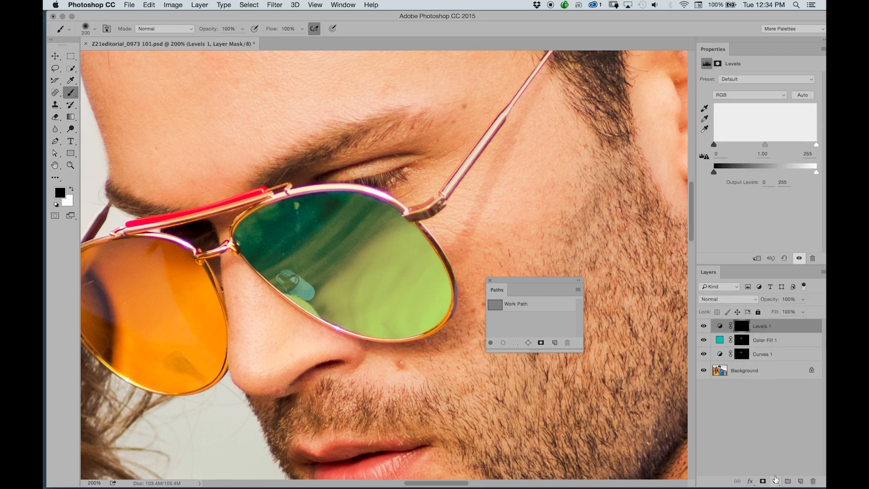
left_click(776, 481)
left_click(775, 340)
key("super+z")
left_click(775, 481)
left_click(782, 341)
key("super+z")
double_click(534, 309)
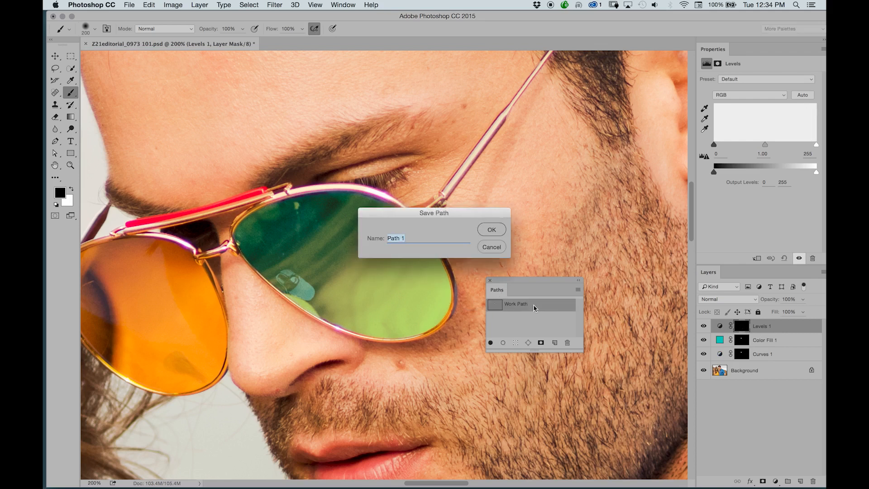
left_click(489, 244)
Fill the lens's work path with white at 100% opacity and 0-pixel feather on the Levels layer's mask
right_click(536, 308)
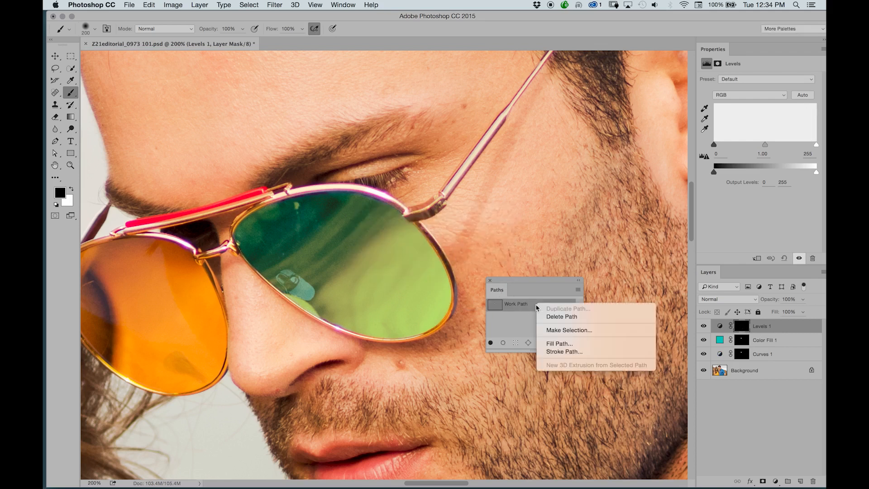
left_click(560, 345)
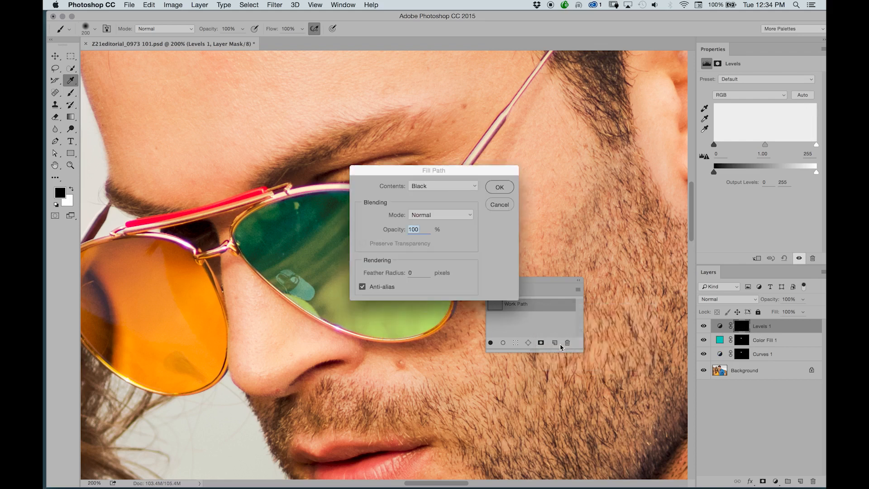
left_click(453, 184)
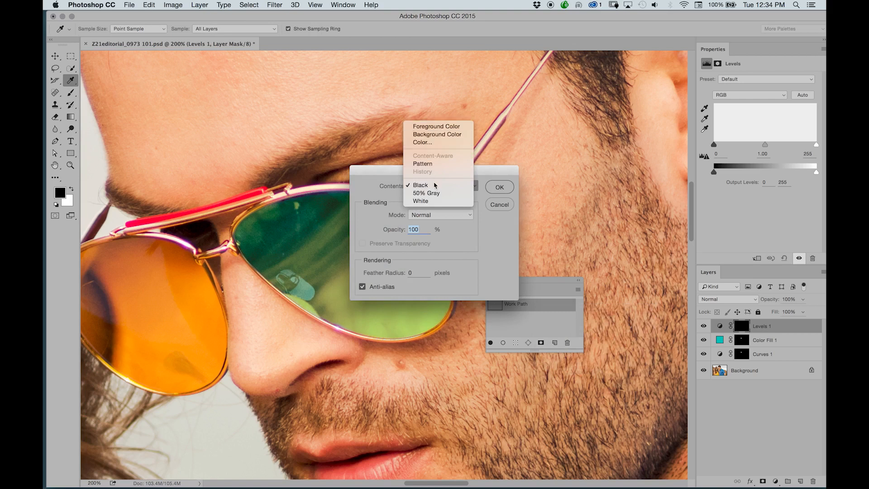
left_click(428, 201)
left_click(499, 188)
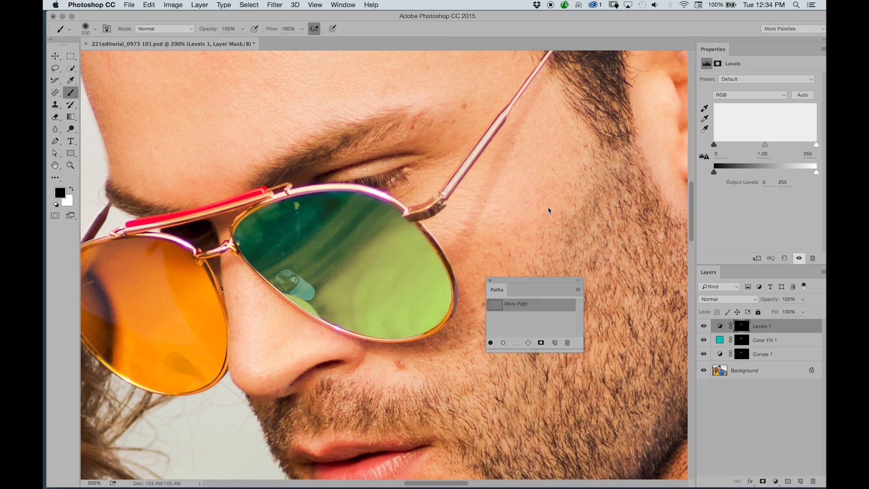
View the Levels layer's mask on its own and return to the image with the Levels settings shown
left_click(741, 326, "alt")
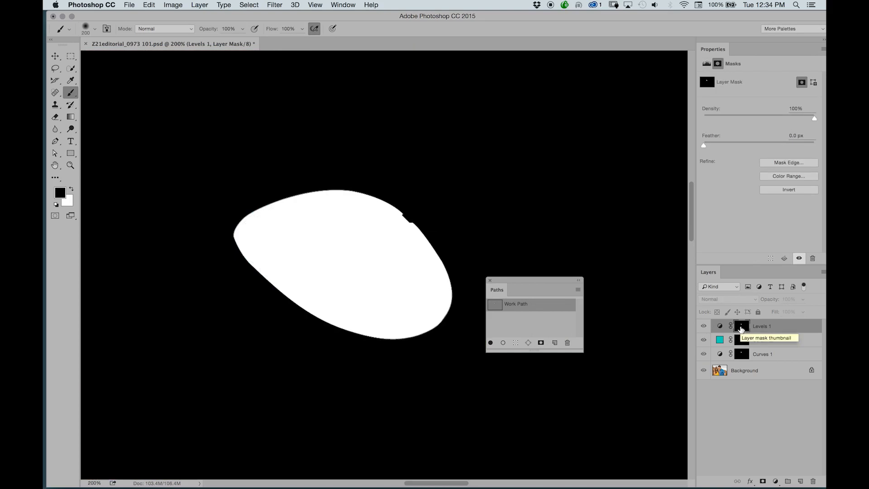
left_click(720, 326)
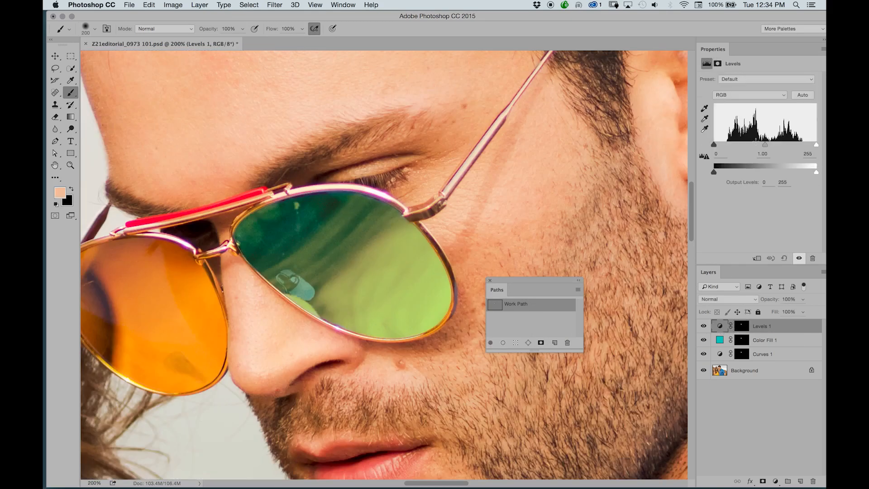
left_click_drag(716, 147, 696, 151)
Select the Levels and color fill layers together and delete them
left_click(741, 340)
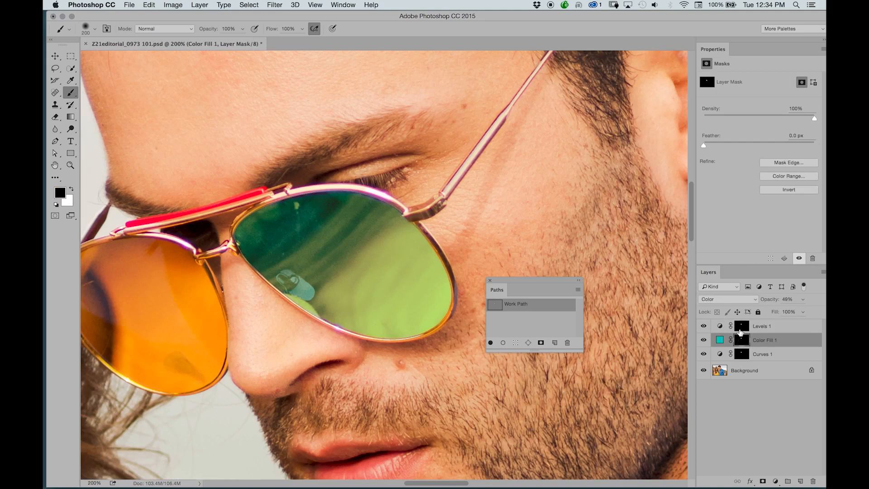
left_click(741, 326)
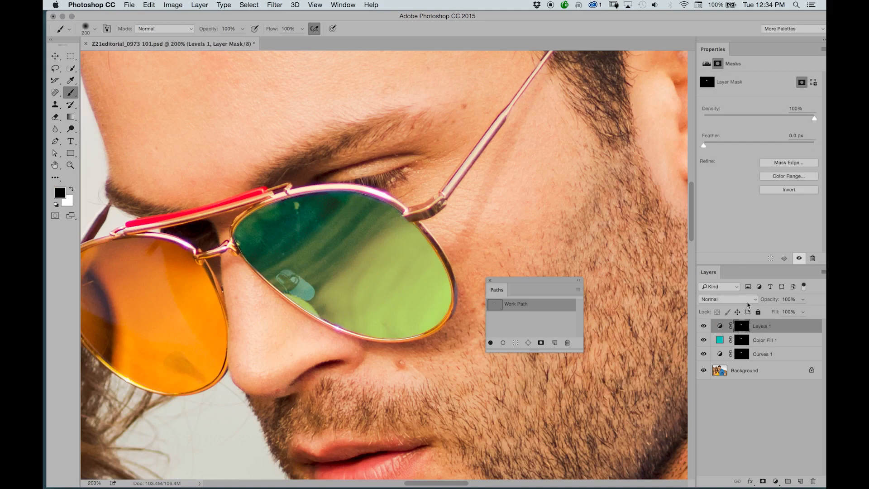
left_click(775, 339, "shift")
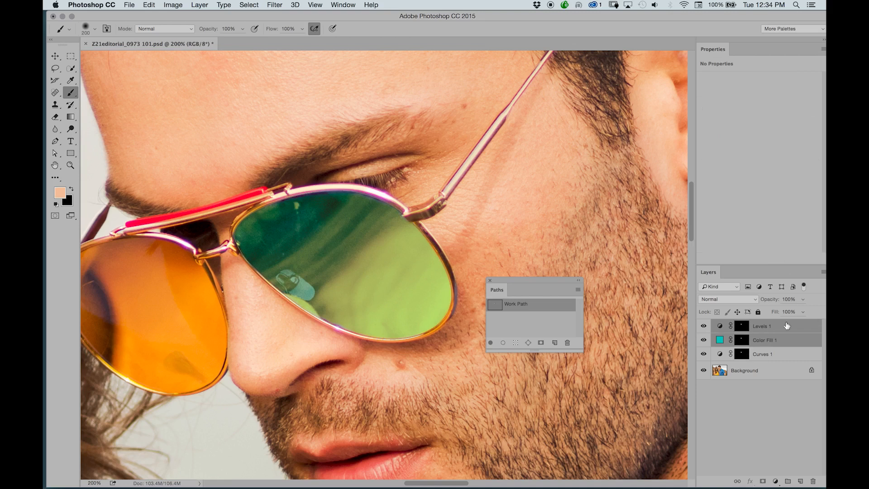
key("Delete")
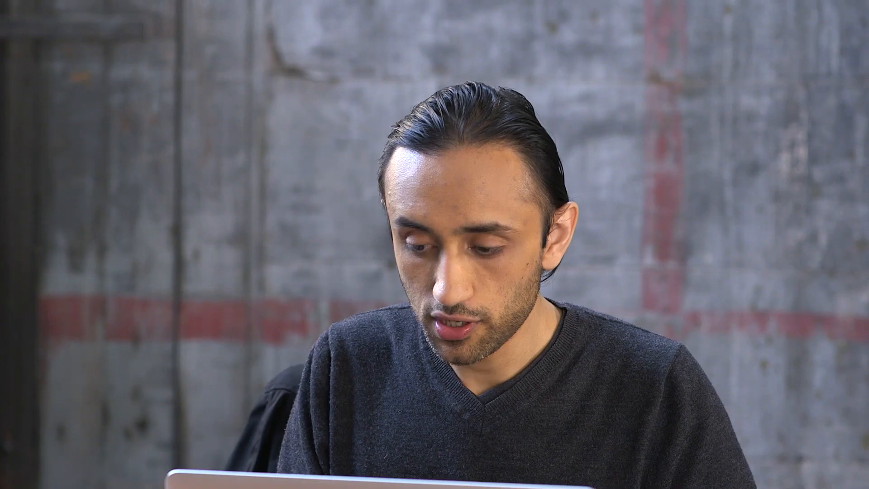